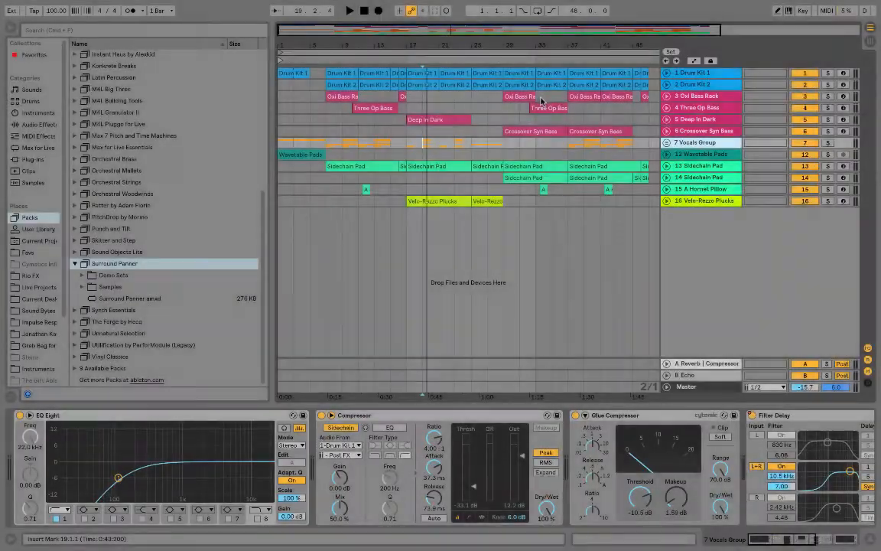
Step: Add the Surround Panner device from the pack to the Vocals Group track, and briefly unfold the group to check its tracks
drag(131, 299, 703, 143)
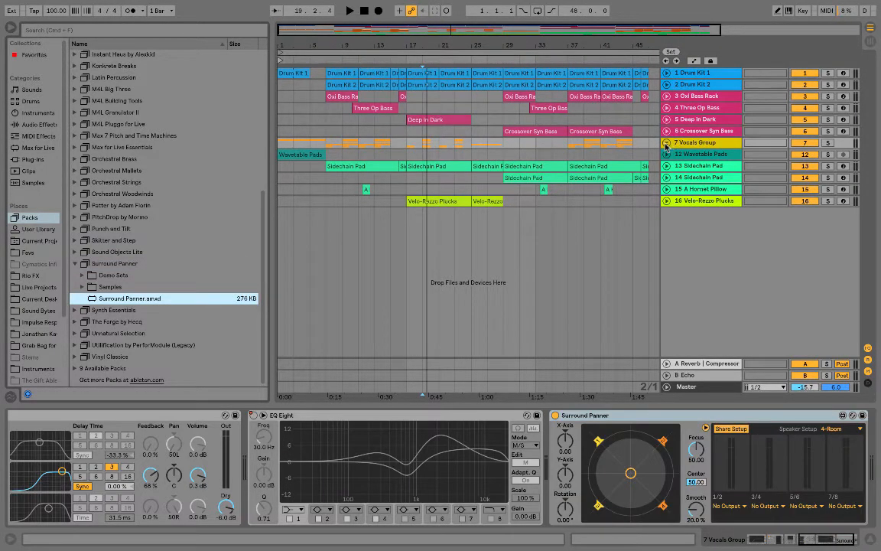
click(666, 143)
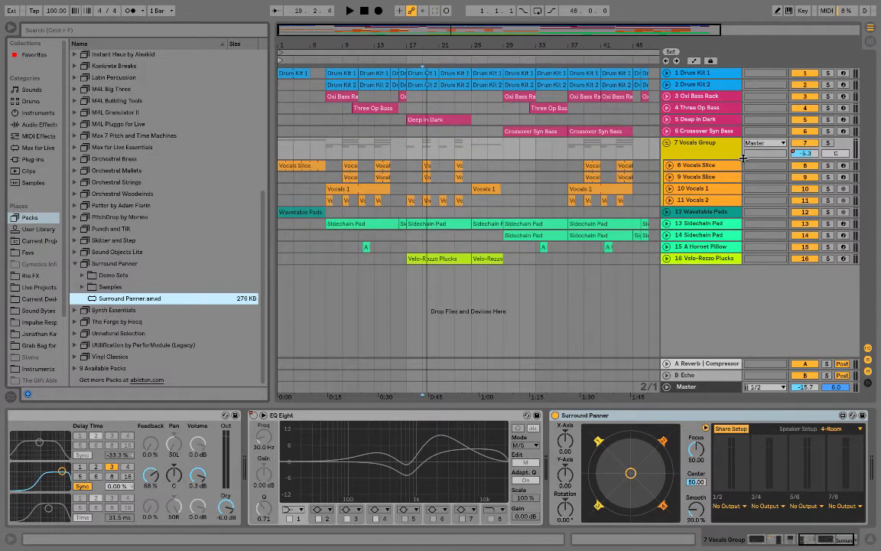
click(667, 144)
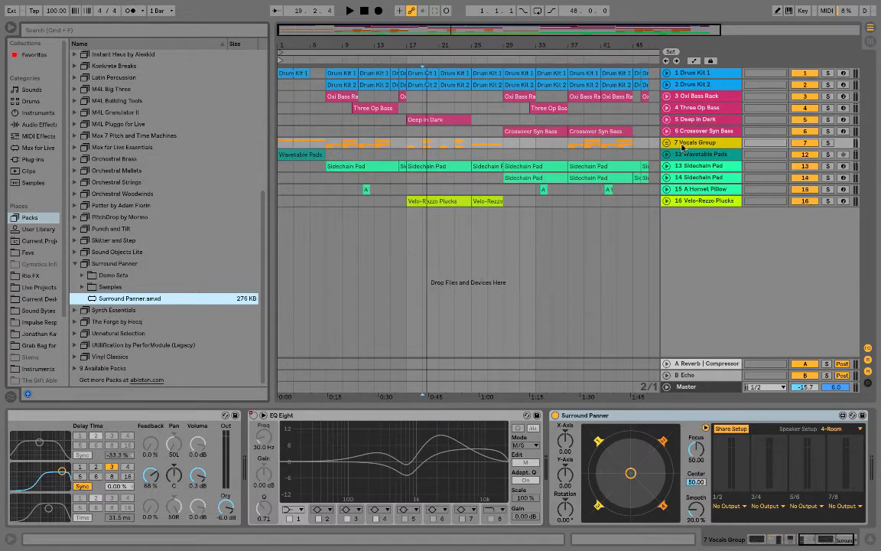
Step: Play the arrangement briefly from bar 17 to check the signal reaching the Surround Panner
click(410, 143)
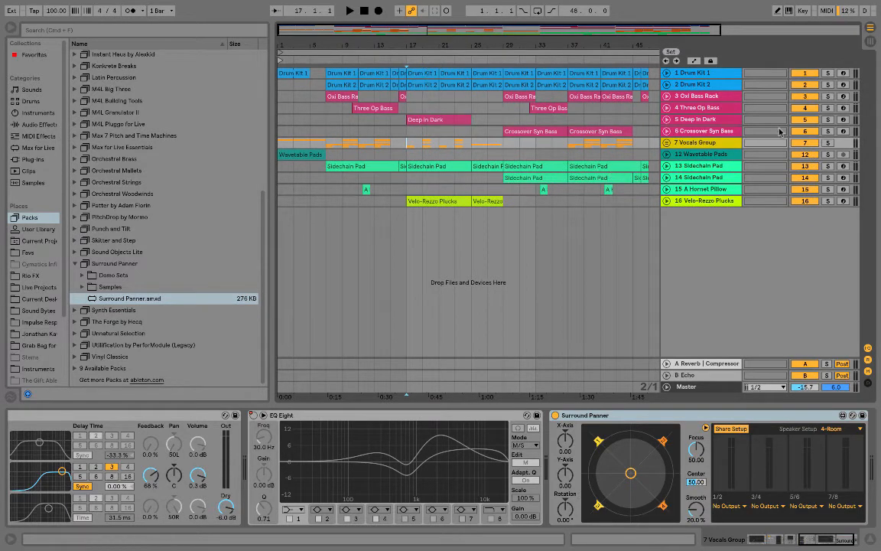
key(space)
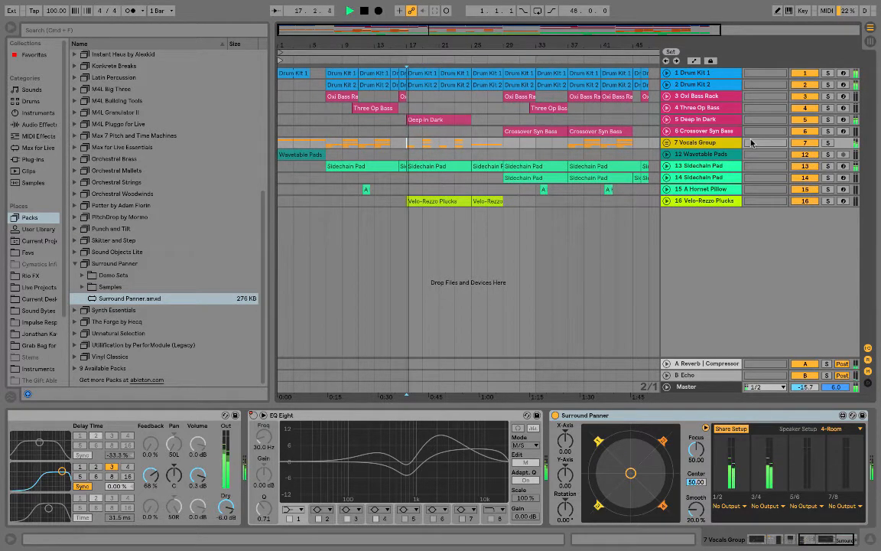
key(space)
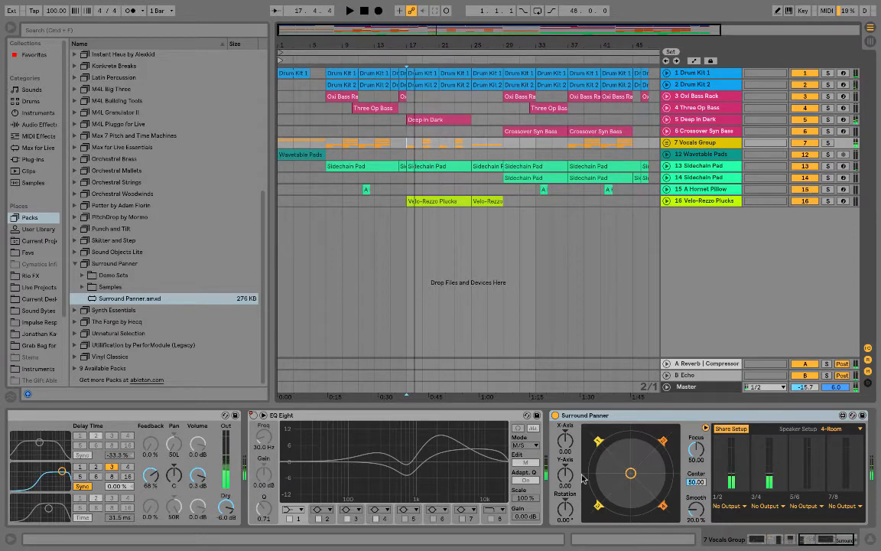
Step: Try the 8-Circle speaker setup on the Surround Panner, and settle on 8-Center
scroll(686, 484, down, 2)
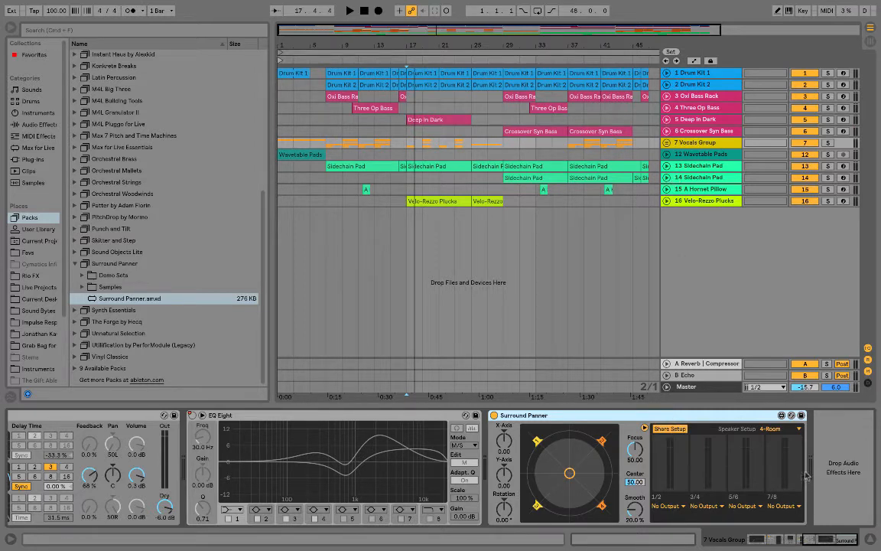
click(799, 430)
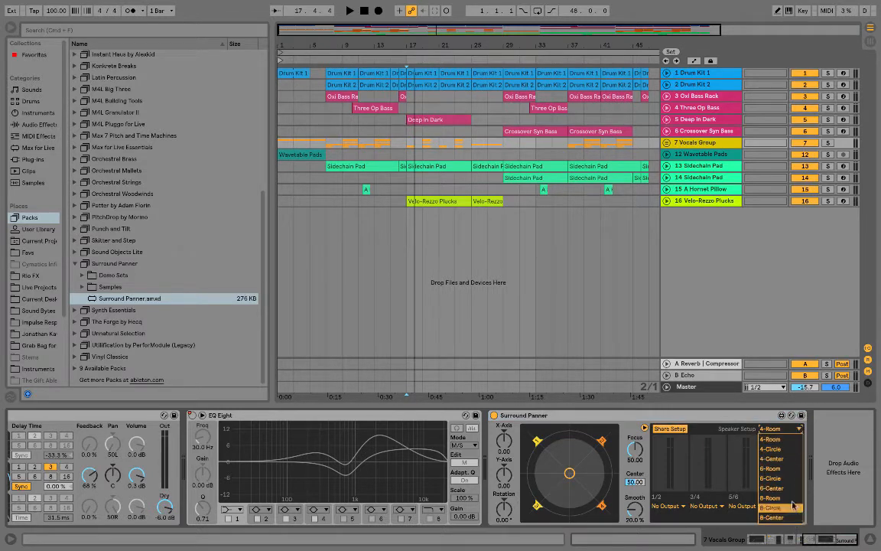
click(691, 429)
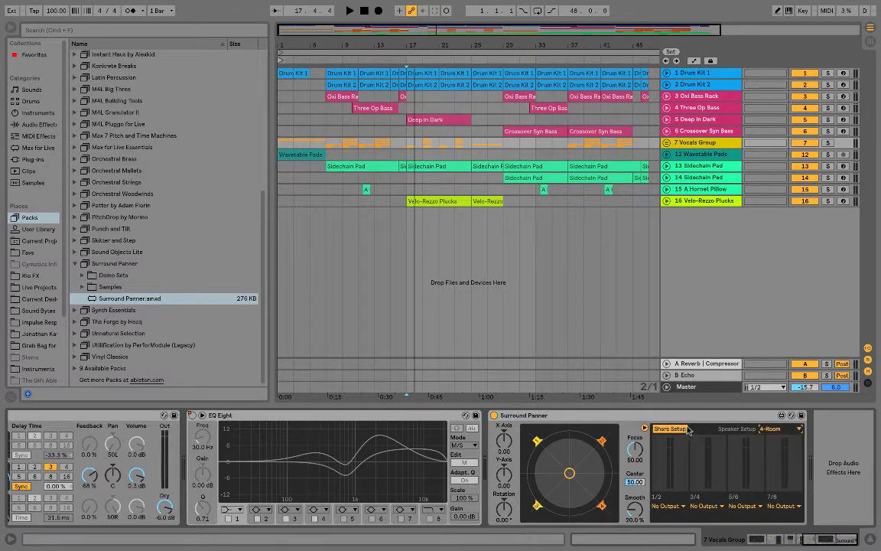
click(800, 431)
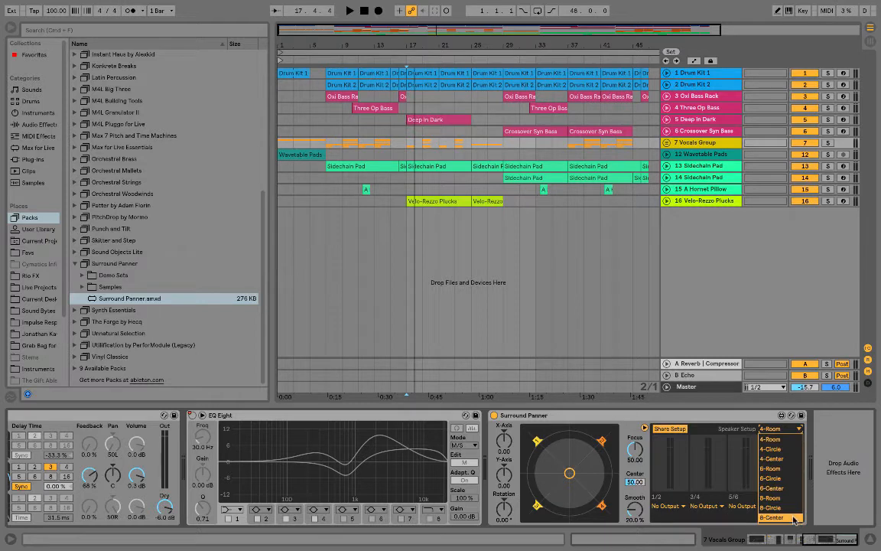
click(773, 507)
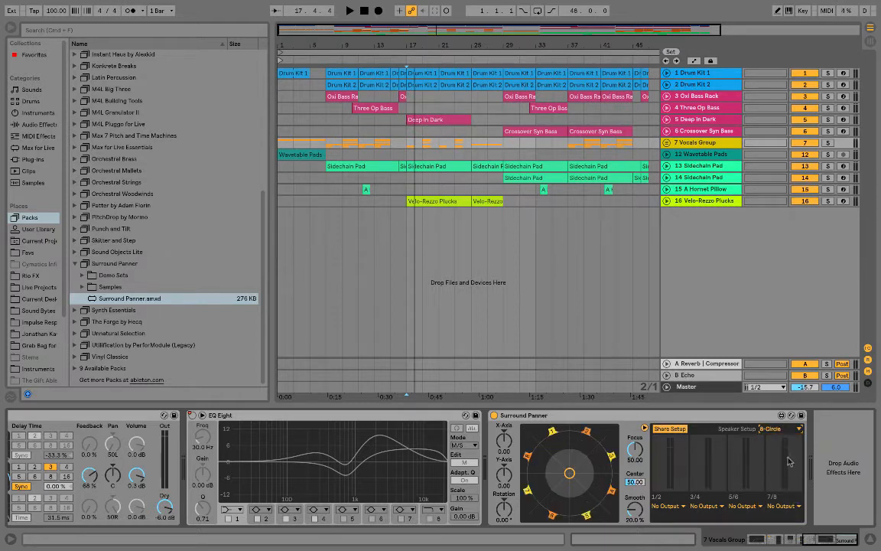
click(794, 428)
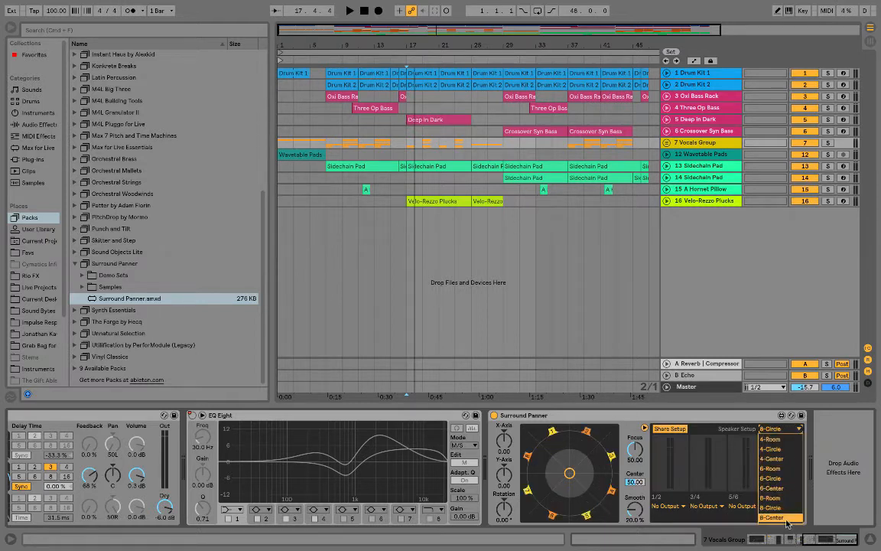
click(786, 519)
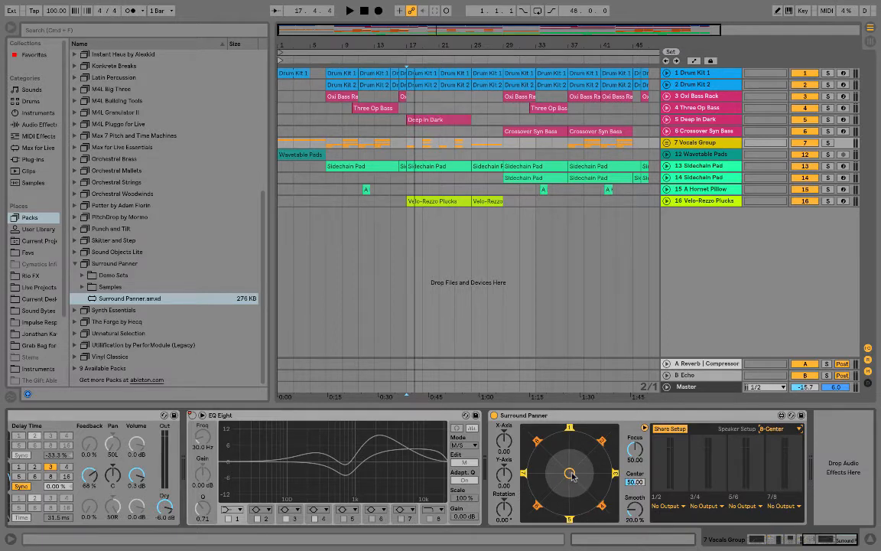
Step: Move the Surround Panner's source point around during playback, leaving it at about X -0.13 and Y 0.11
mouse_move(570, 475)
mouse_down()
mouse_move(582, 464)
mouse_move(528, 444)
mouse_move(561, 471)
mouse_up()
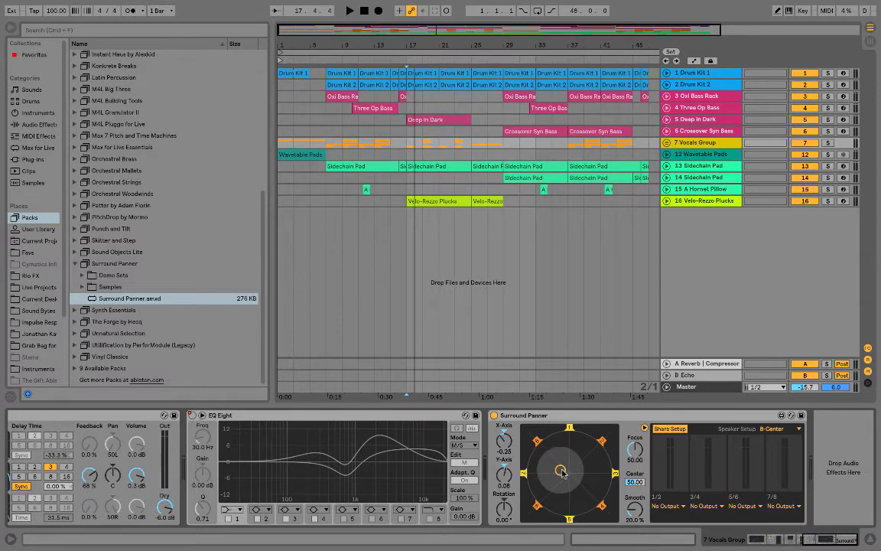
key(space)
drag(538, 437, 564, 468)
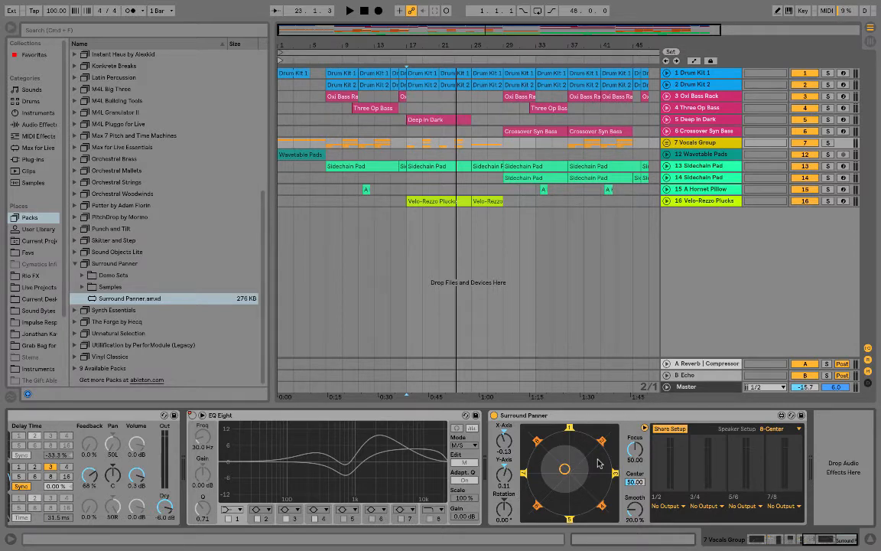
Step: Insert four new audio tracks below the Velo-Rezzo Plucks track
click(717, 201)
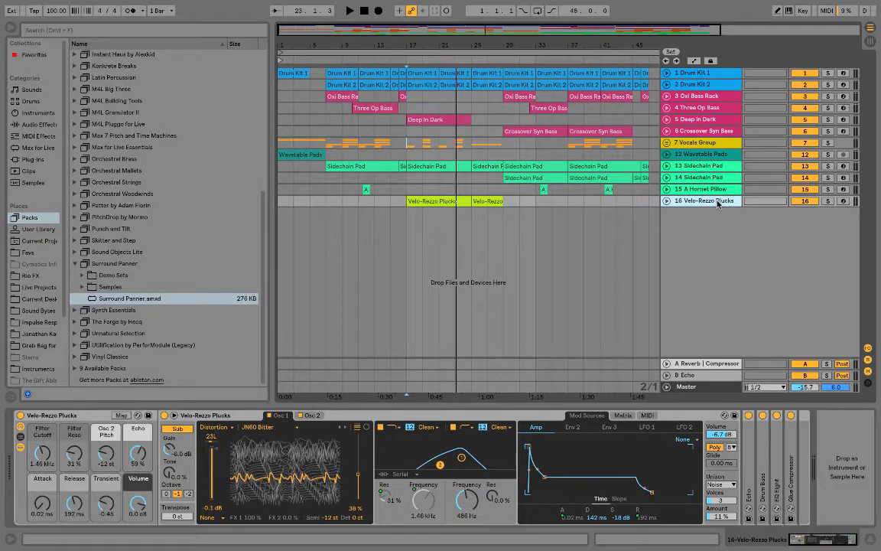
key(super+t)
key(super+t)
key(super+t)
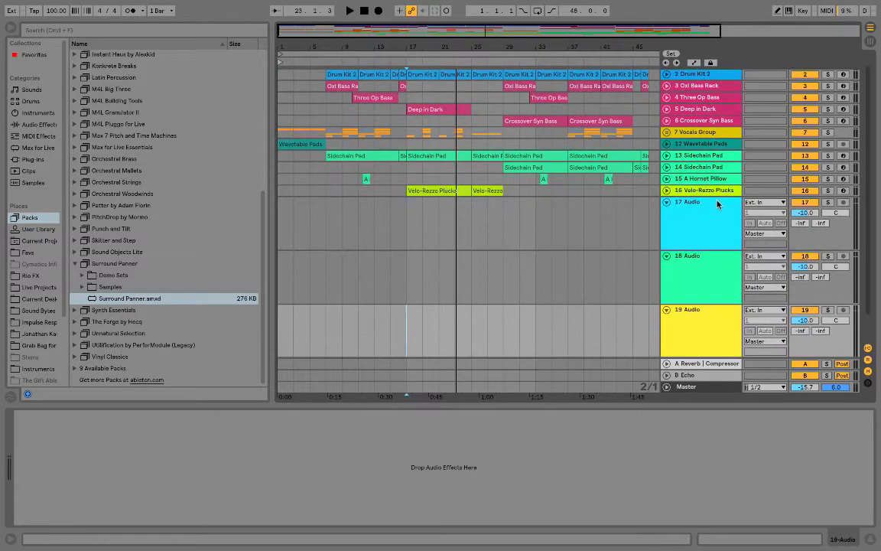
key(super+t)
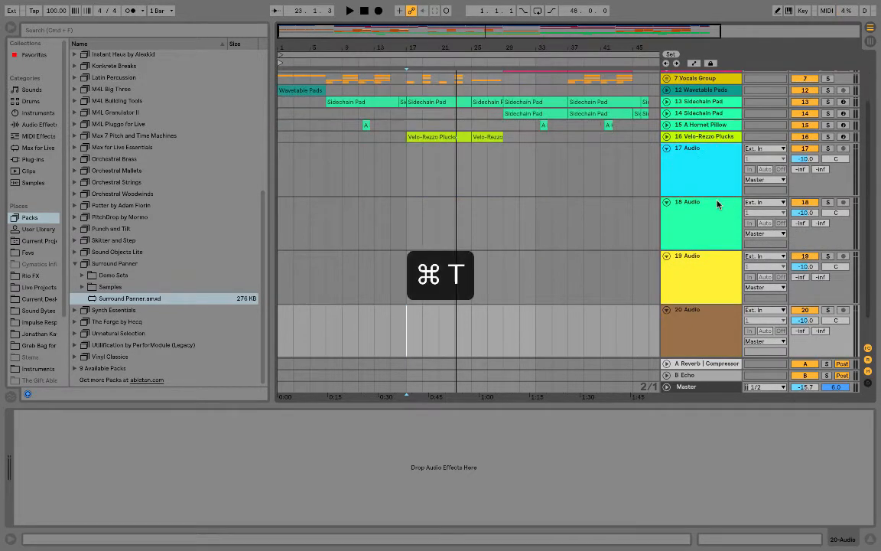
Step: Rename the first two new audio tracks as distortion and delay
click(707, 158)
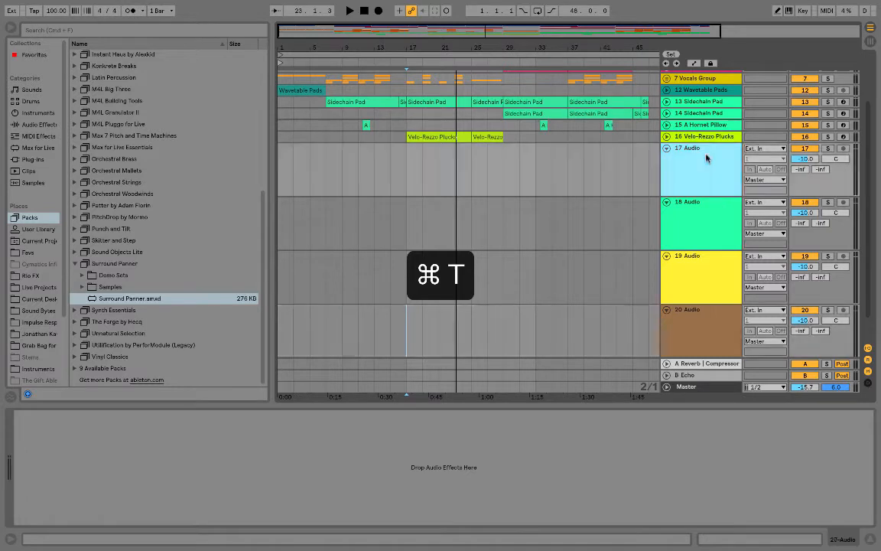
key(super+r)
text(d)
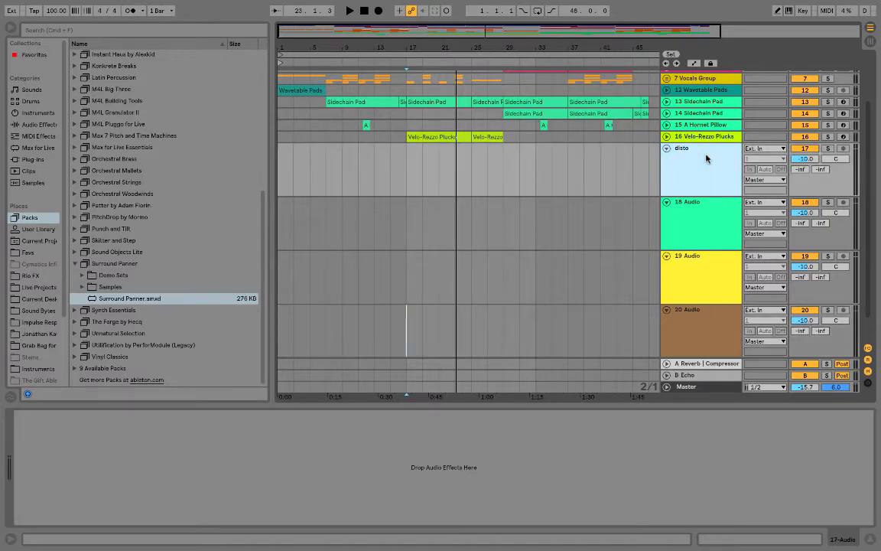
key(Tab)
text(dele)
key(BackSpace)
text(ay)
key(Tab)
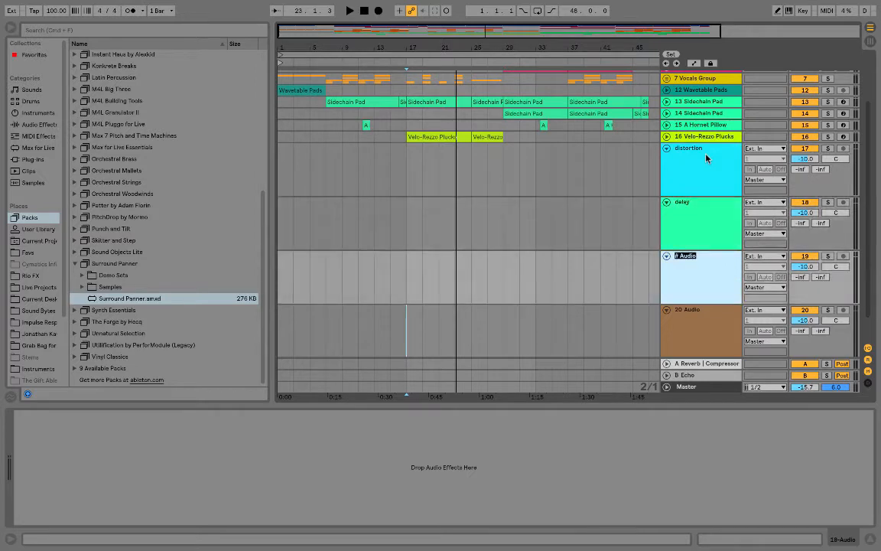
Step: Rename the remaining two new audio tracks as reverb and low pass
text(reverb)
key(Tab)
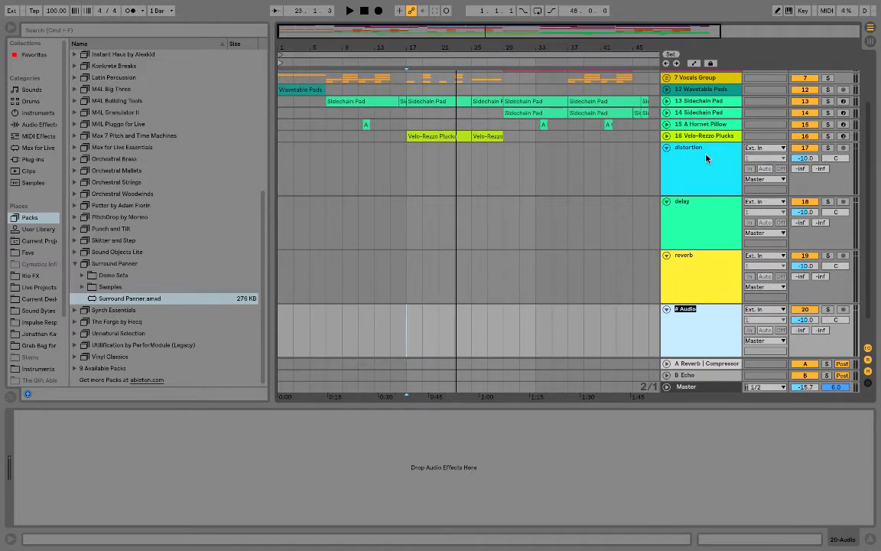
text(low pass)
key(Return)
Step: Group the distortion, delay, reverb and low pass tracks, and name the group FX
click(708, 158)
shift+click(717, 312)
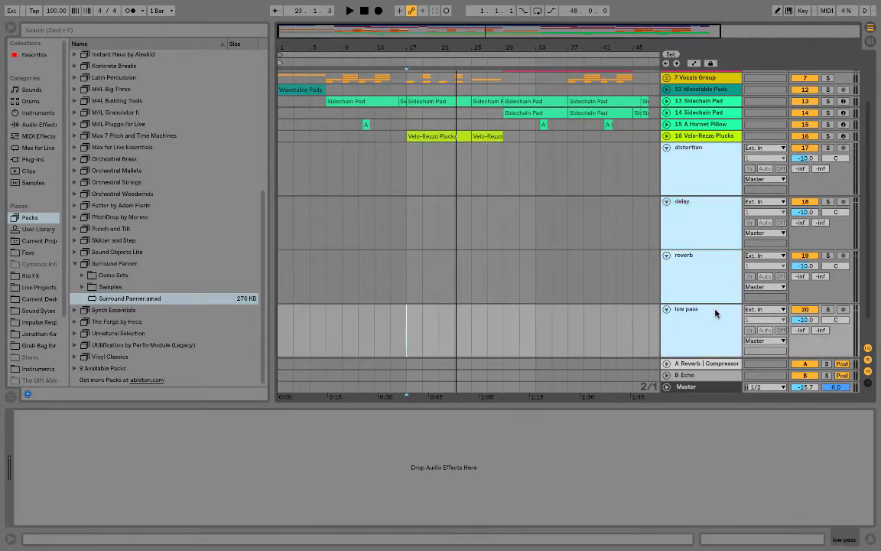
key(super+g)
text(FX)
key(Return)
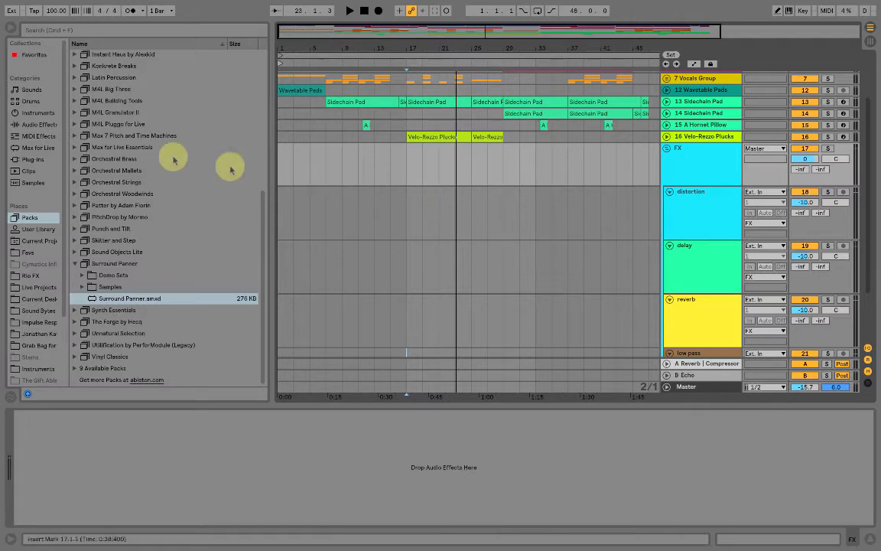
Step: Load the Amp audio effect onto the distortion track
click(42, 125)
scroll(126, 69, up, 5)
drag(84, 55, 685, 209)
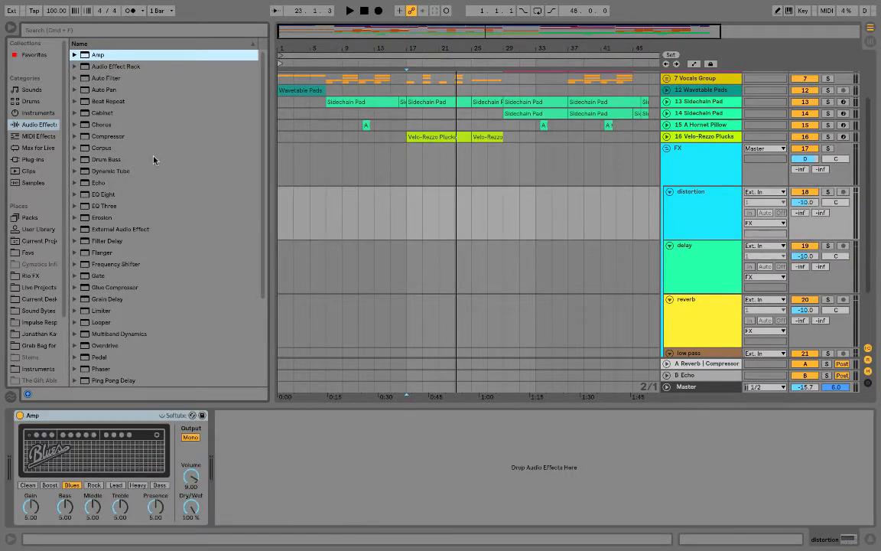
Step: Load Simple Delay onto the delay track and Reverb onto the reverb track
scroll(153, 159, down, 3)
drag(119, 345, 701, 280)
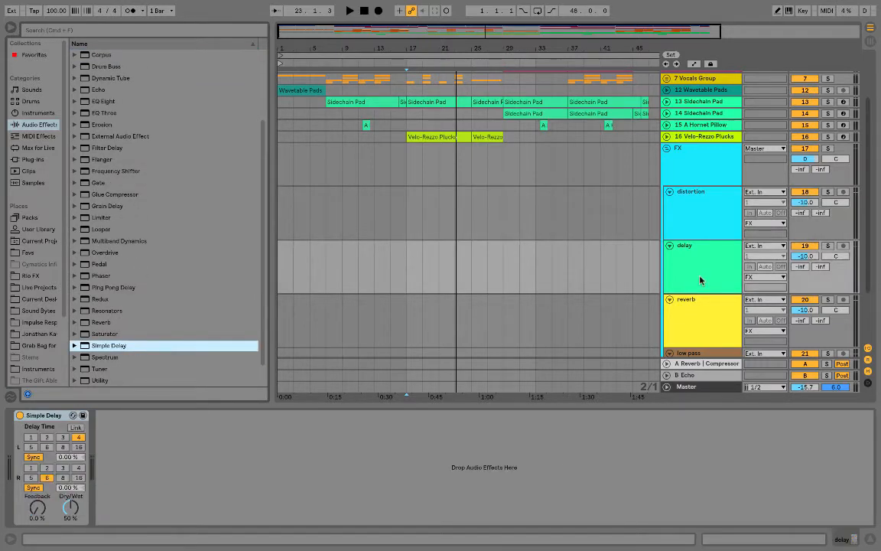
drag(102, 322, 676, 307)
Step: Load EQ Eight and place it on the low pass track, moving it off the reverb track
scroll(101, 236, down, 1)
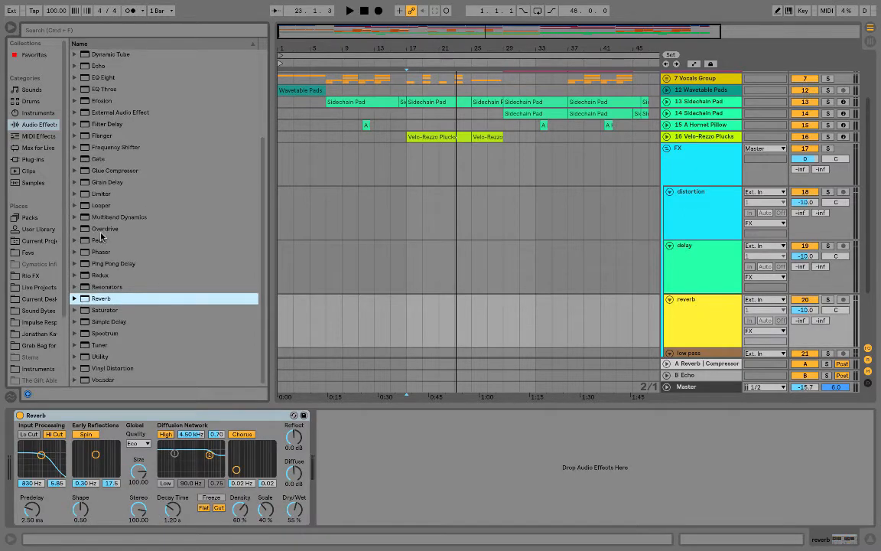
scroll(101, 237, up, 5)
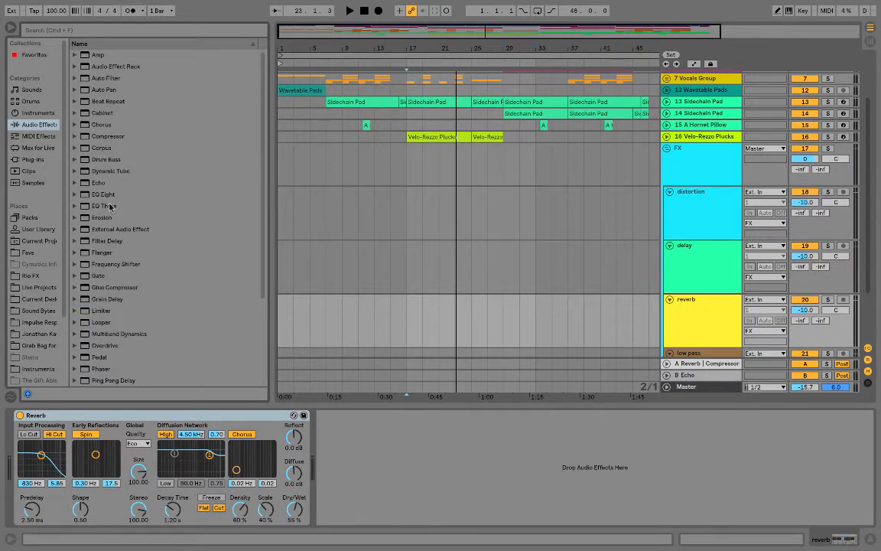
drag(104, 194, 733, 316)
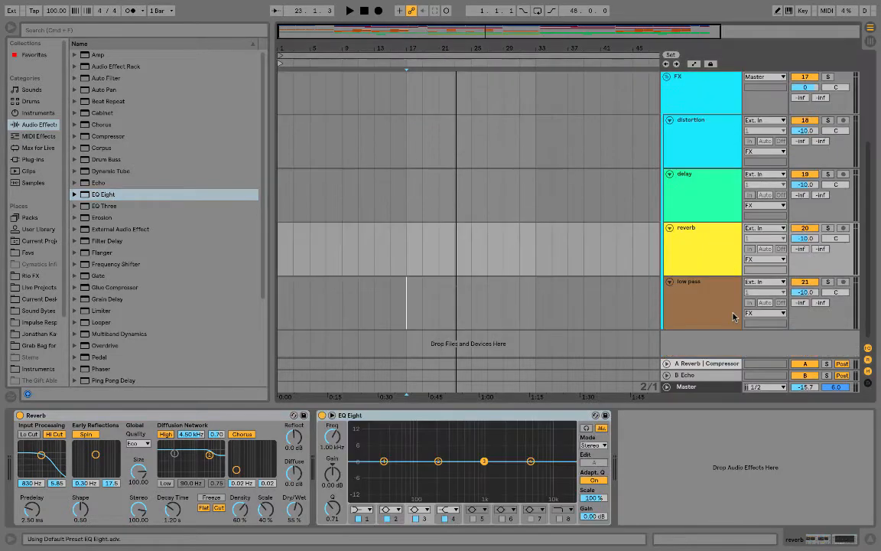
click(713, 279)
click(705, 236)
drag(400, 415, 673, 298)
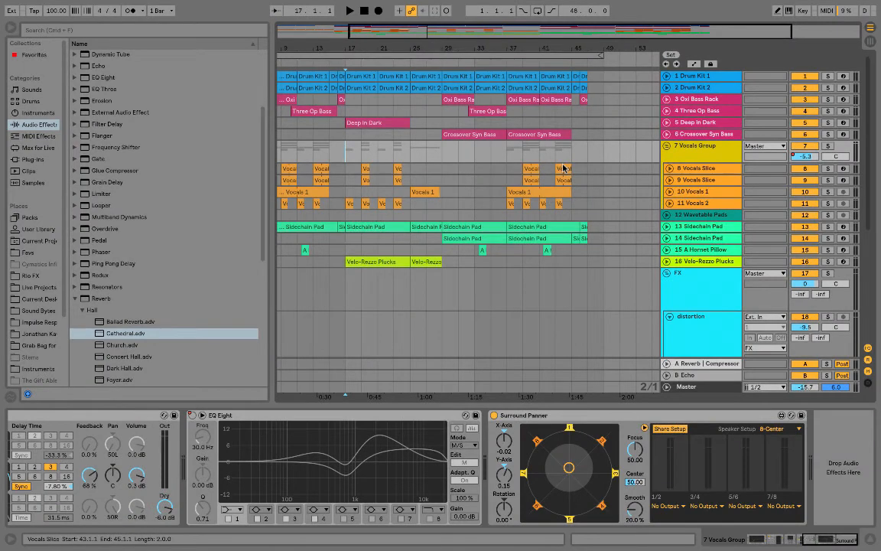
Step: Route the vocals group's Surround Panner outputs to distortion, delay, reverb and low pass in channel order, and shift the panning position
click(689, 150)
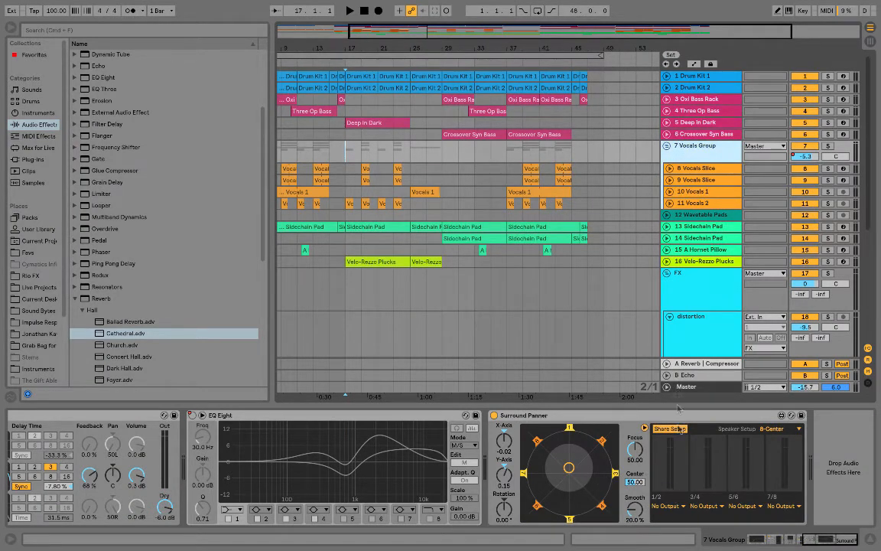
click(678, 506)
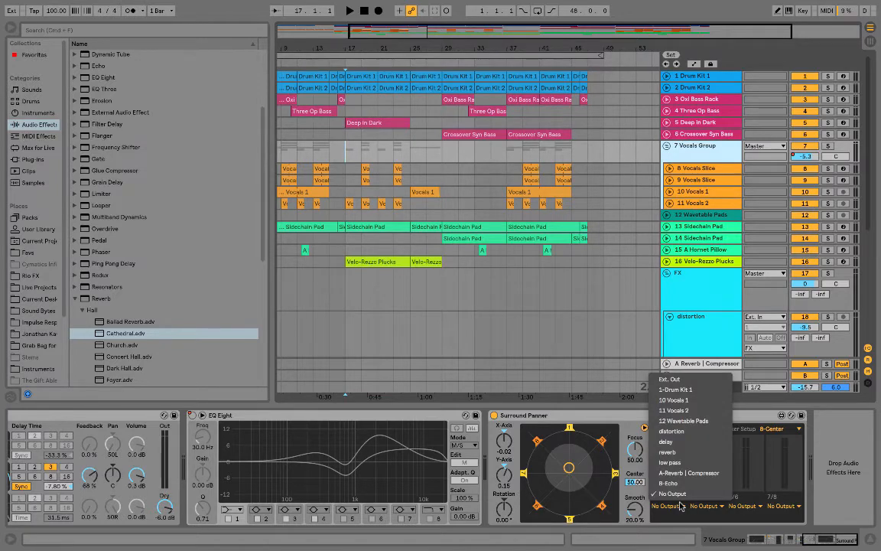
click(672, 430)
click(705, 506)
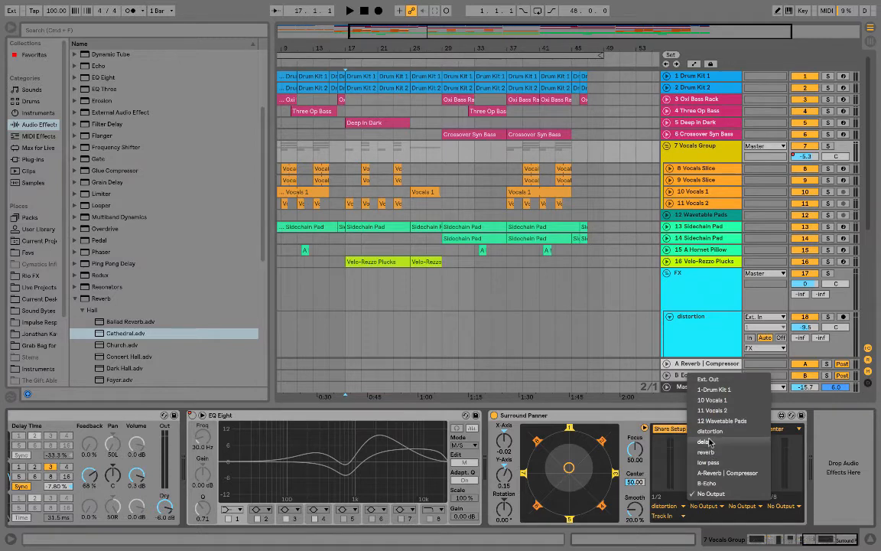
click(705, 441)
click(742, 506)
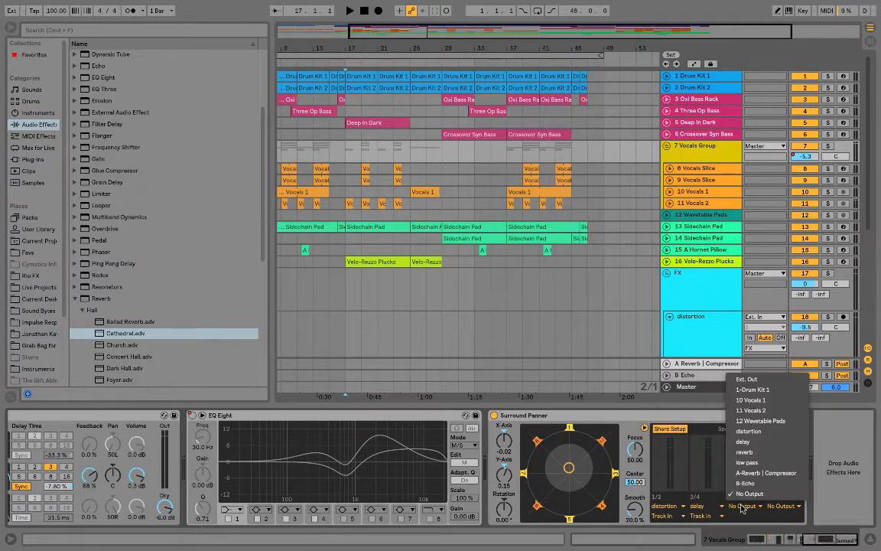
click(744, 452)
click(780, 506)
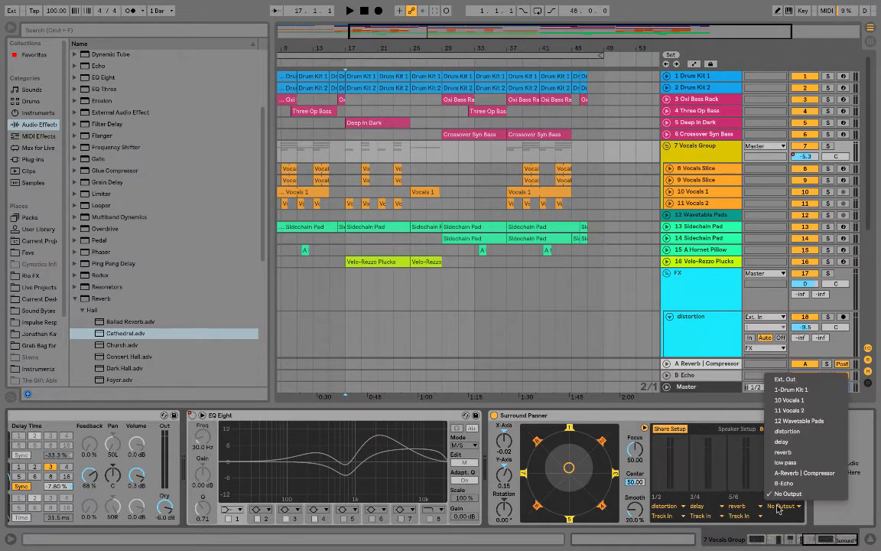
click(786, 462)
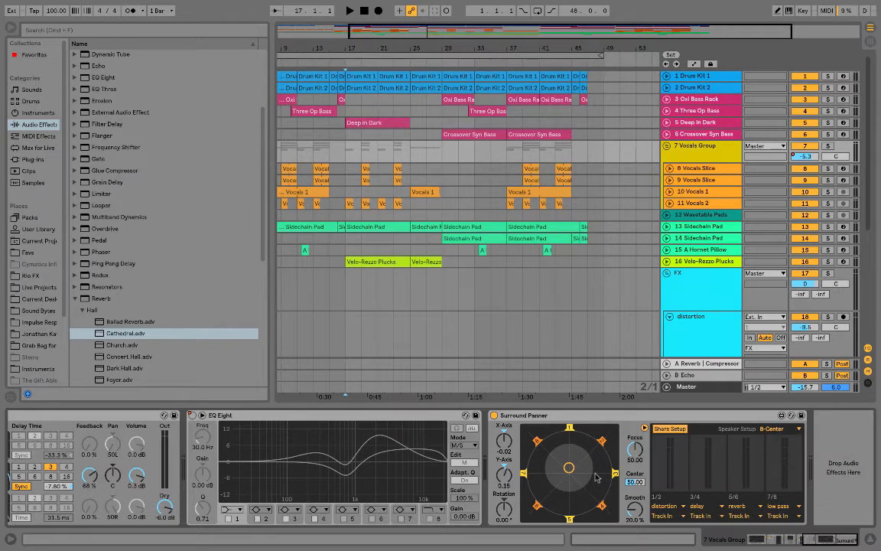
drag(569, 467, 616, 499)
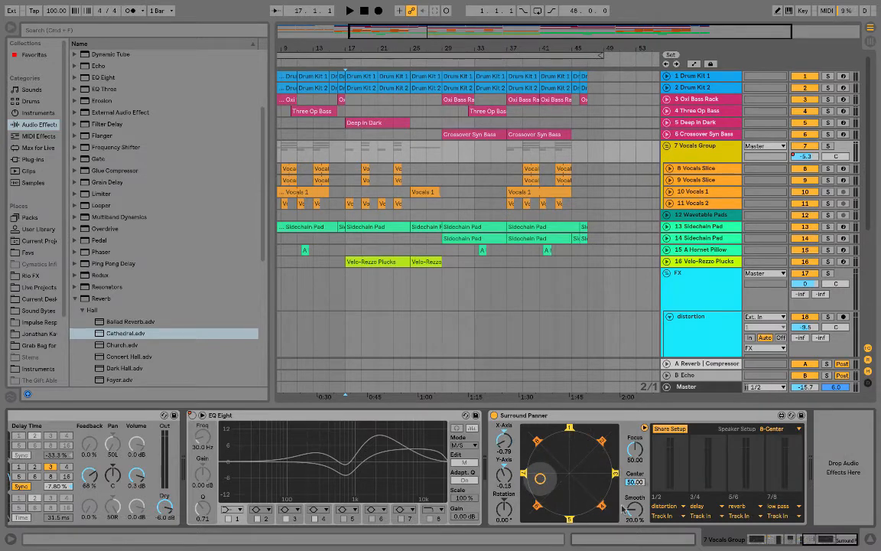
Step: Loop the arrangement from bar 19 to bar 25 over the vocals group
drag(360, 156, 403, 156)
key(ctrl+l)
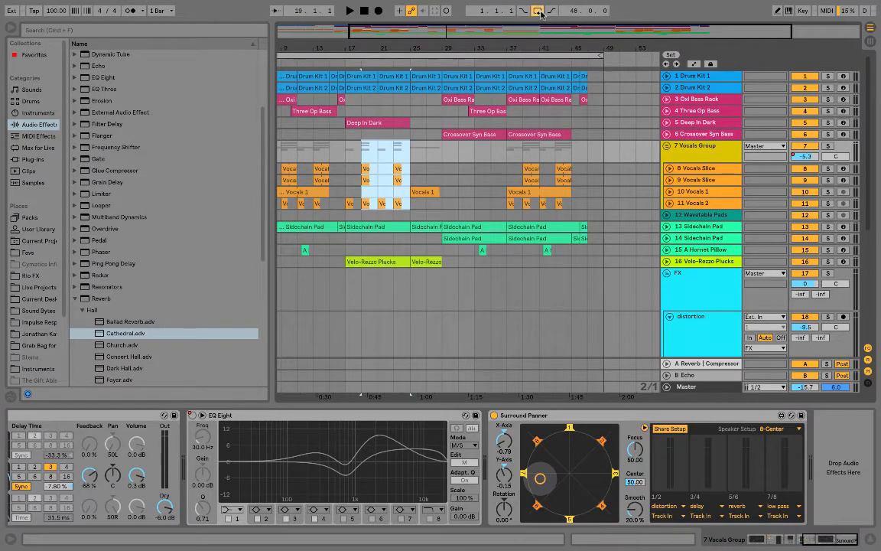
key(super+l)
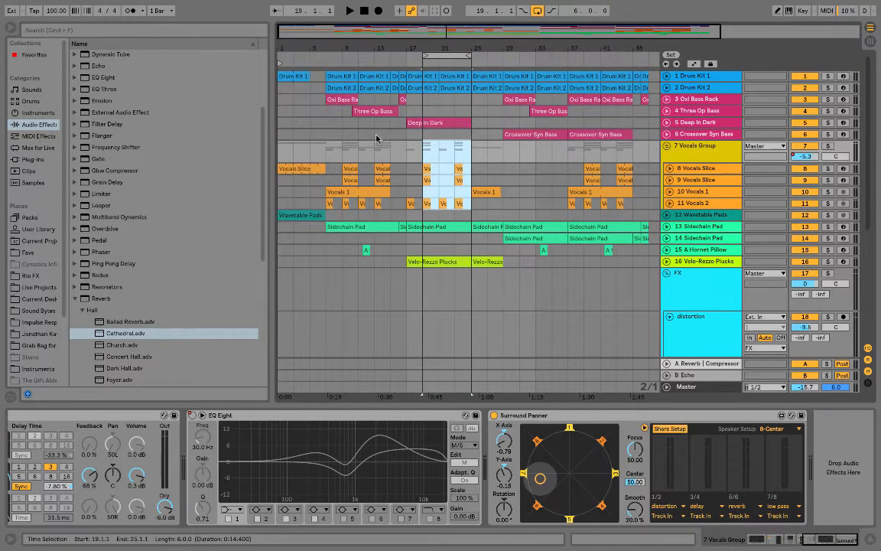
Step: Play the loop from bar 19 while moving the vocals group's panning position toward the center of the Surround Panner
click(423, 154)
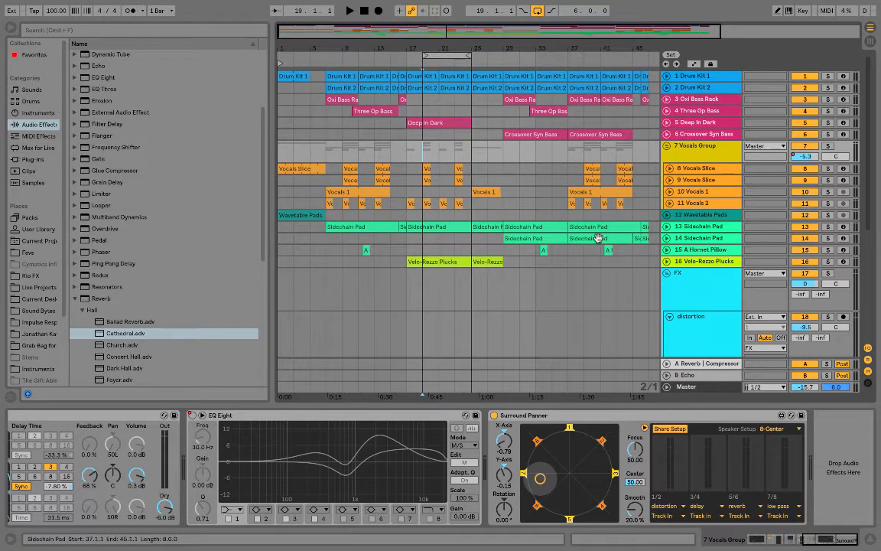
key(space)
drag(541, 478, 573, 471)
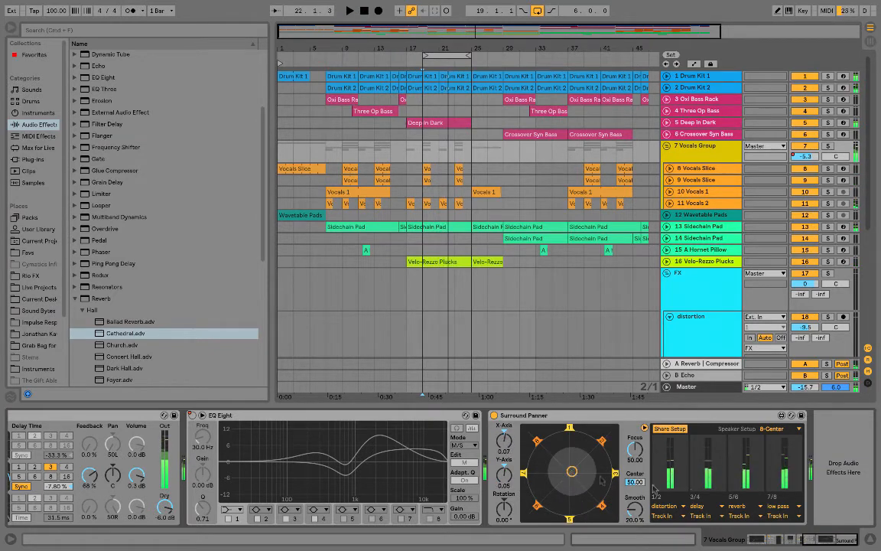
Step: Select the distortion, delay, reverb and low pass tracks and arm them together
scroll(633, 289, down, 3)
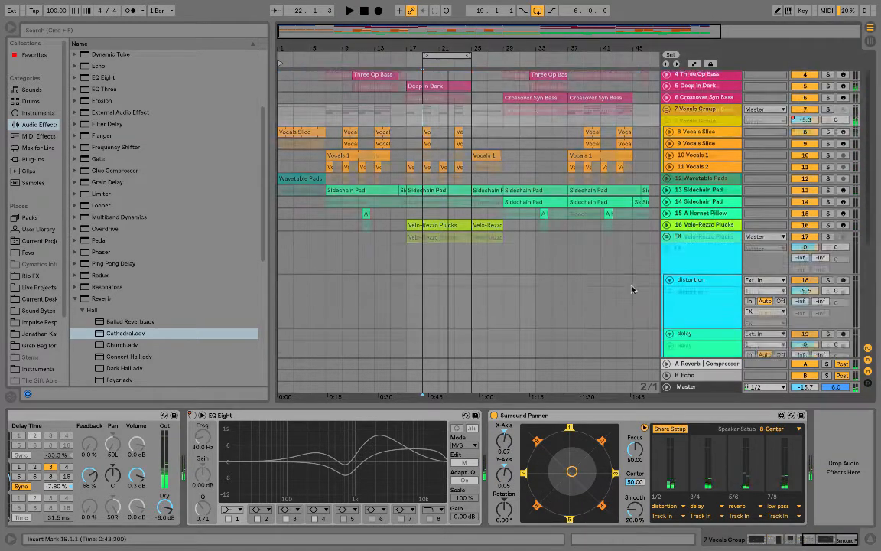
click(721, 270)
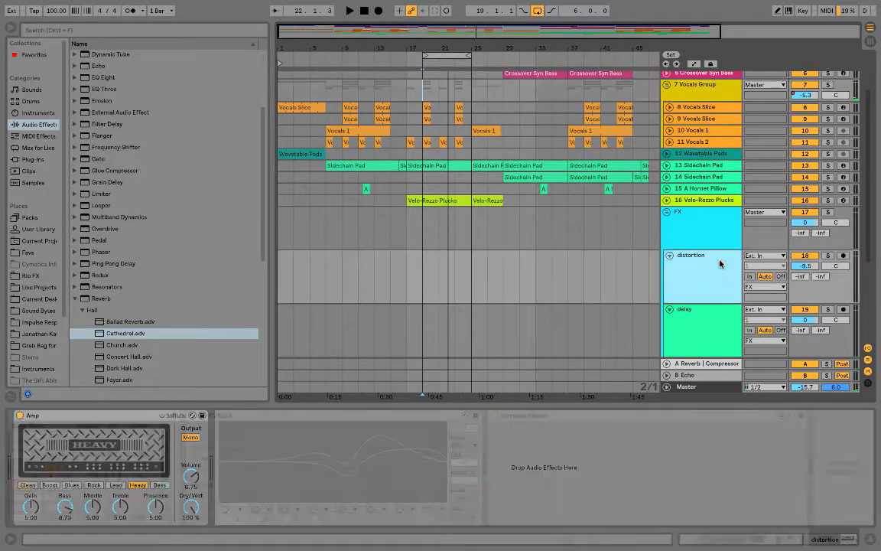
scroll(719, 272, down, 5)
click(728, 293)
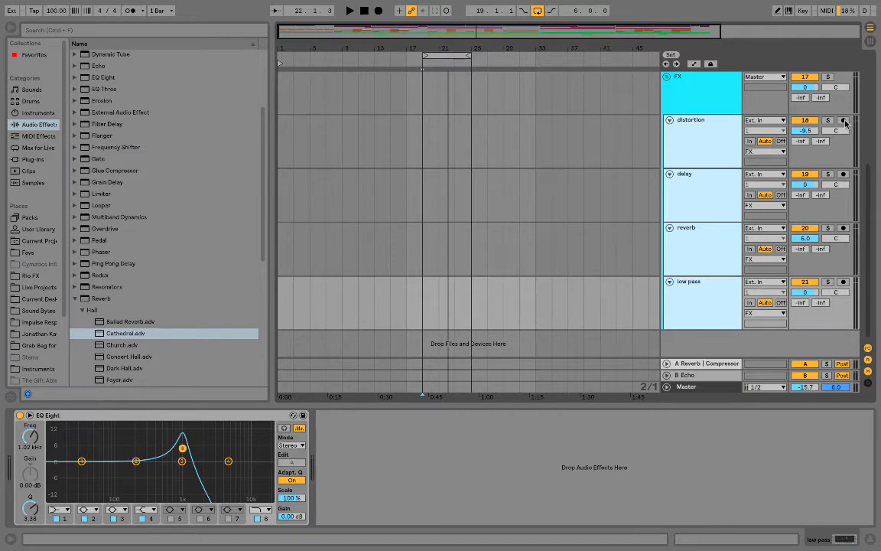
click(845, 121)
scroll(631, 199, up, 5)
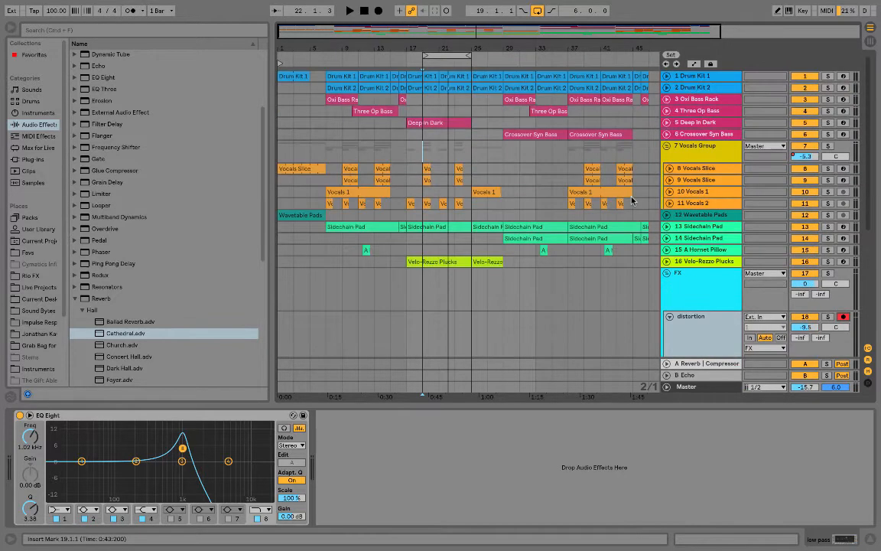
Step: Audition the vocals group through the armed effect tracks while moving its Surround Panner position around
click(694, 153)
key(space)
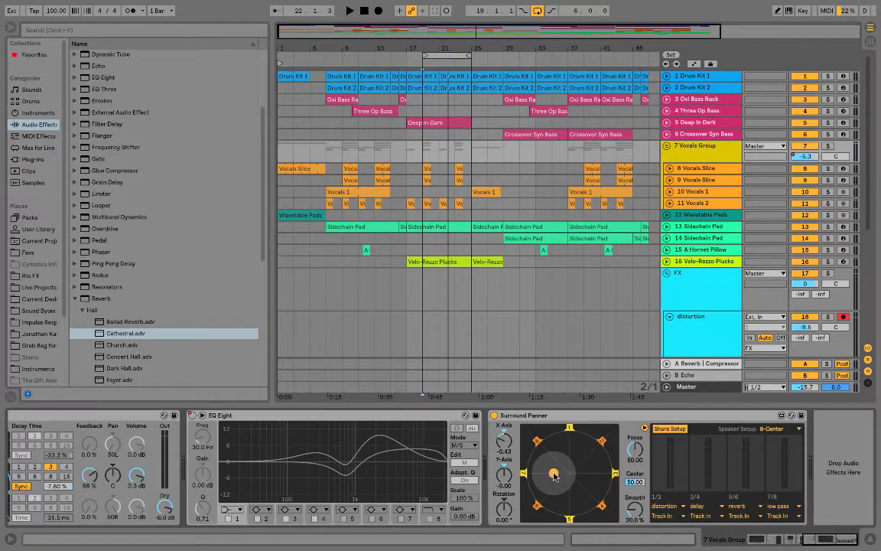
drag(572, 471, 590, 479)
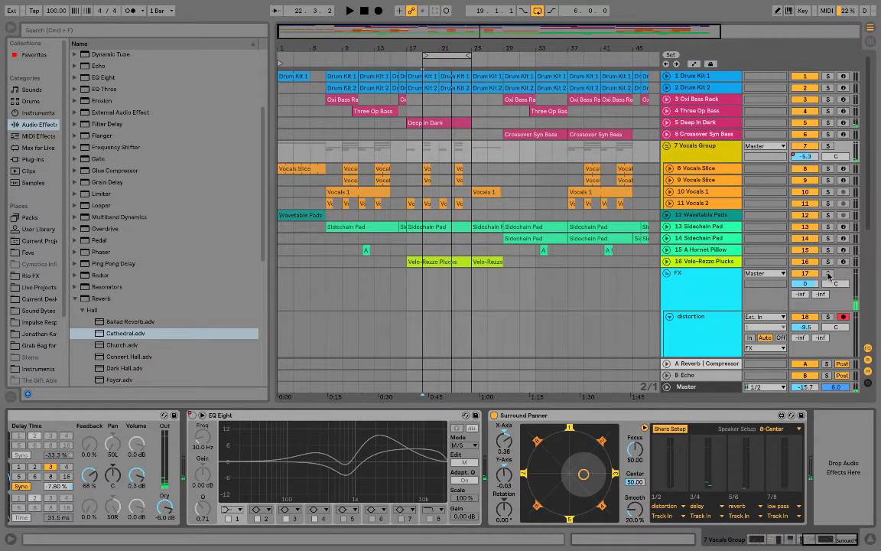
Step: Solo the FX group and the Vocals Group, and play them while moving the panning position between the effect channels
click(829, 274)
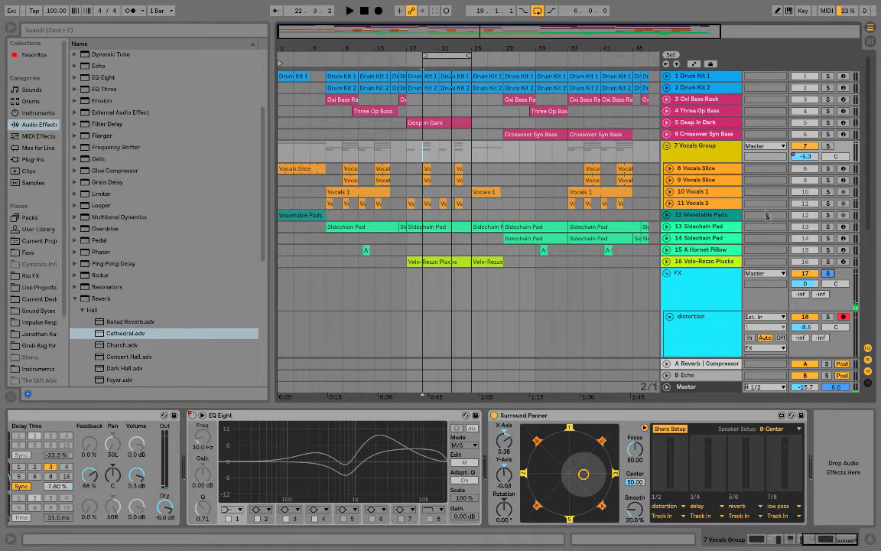
click(829, 145)
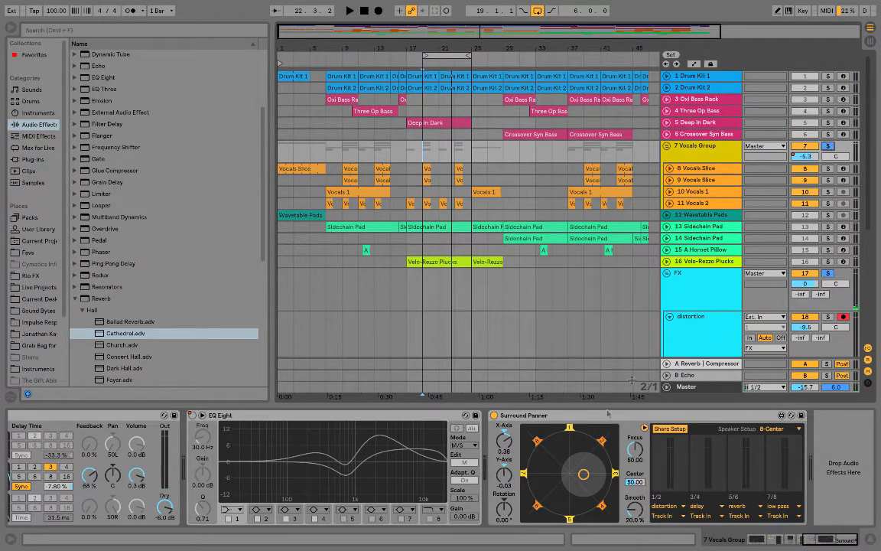
key(space)
drag(584, 477, 575, 431)
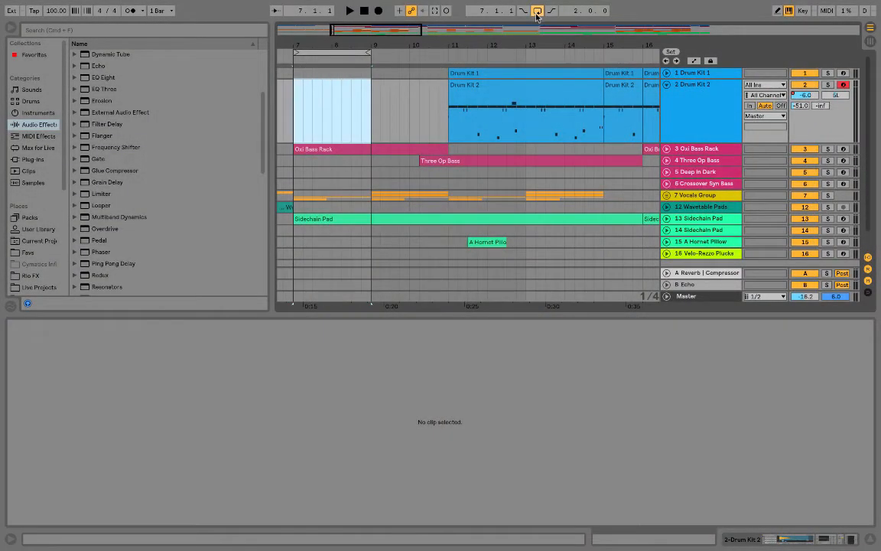
Step: Perform a drum pattern on Drum Kit 2 over the bars 7 to 9 loop and capture the played MIDI as a clip
key(space)
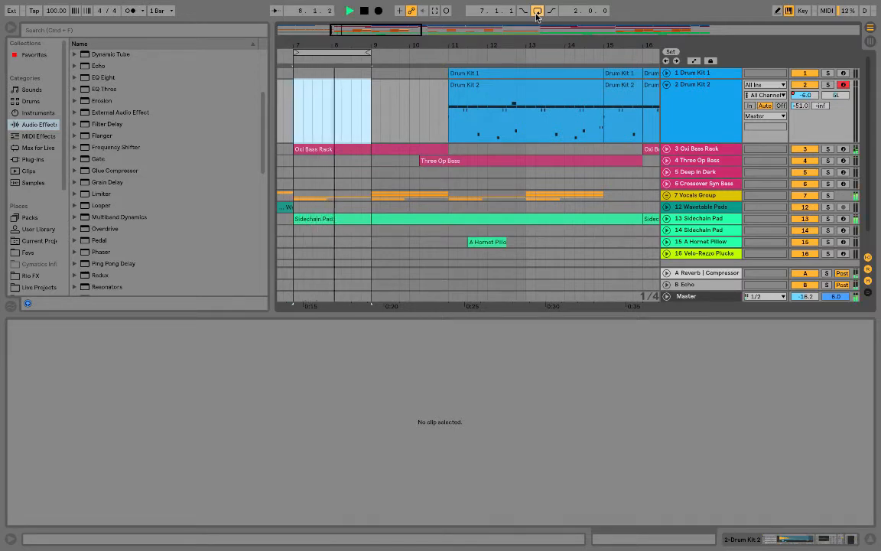
key(space)
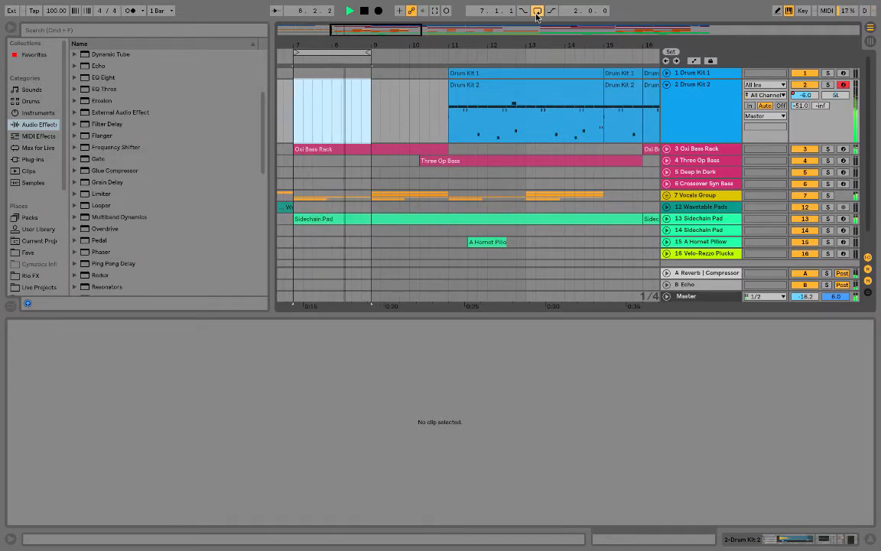
key(space)
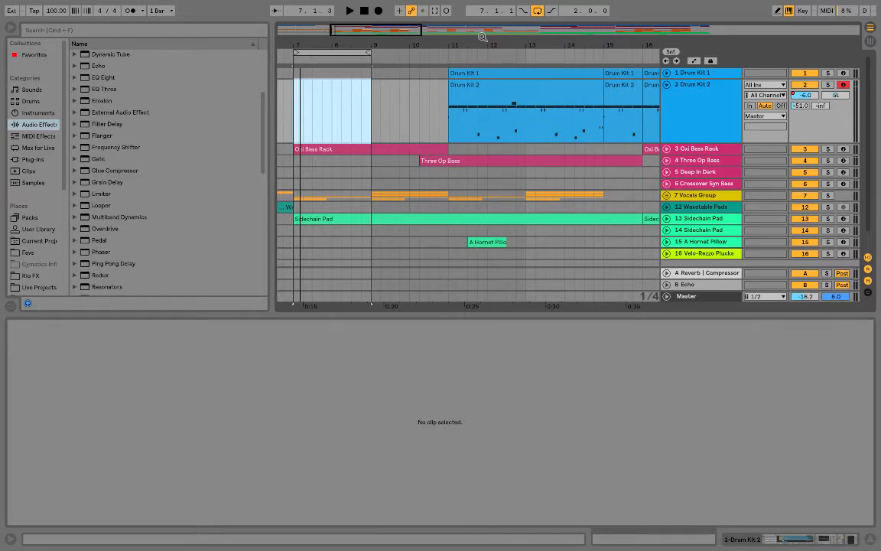
click(434, 11)
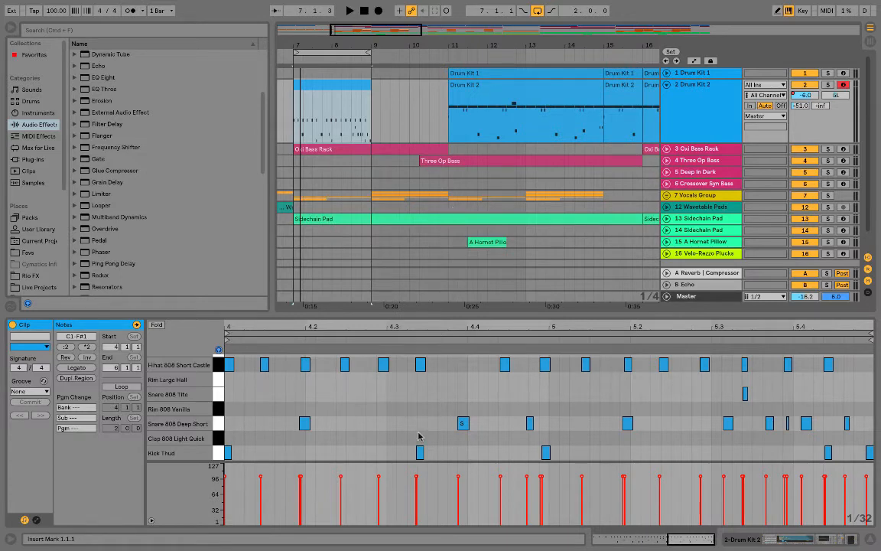
Step: Play back the captured Drum Kit 2 clip and quantize all of its notes
scroll(419, 436, left, 2)
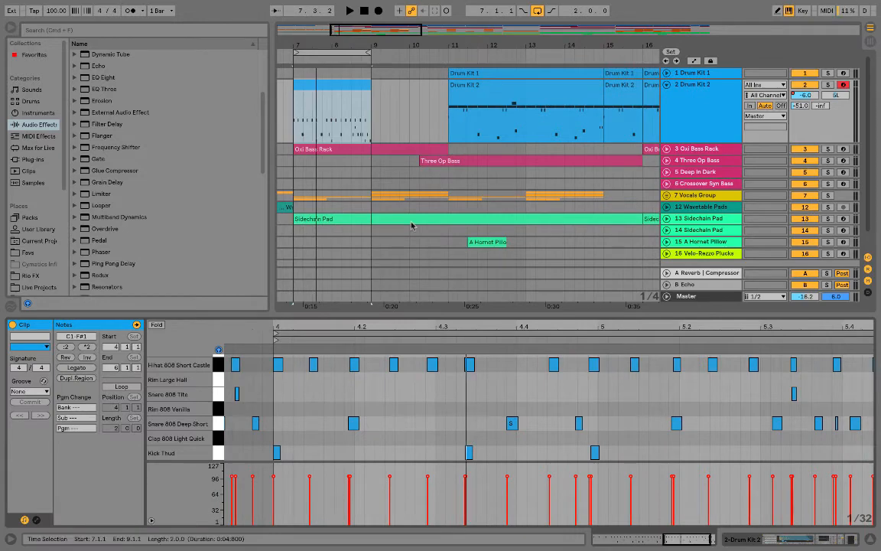
key(space)
key(ctrl+a)
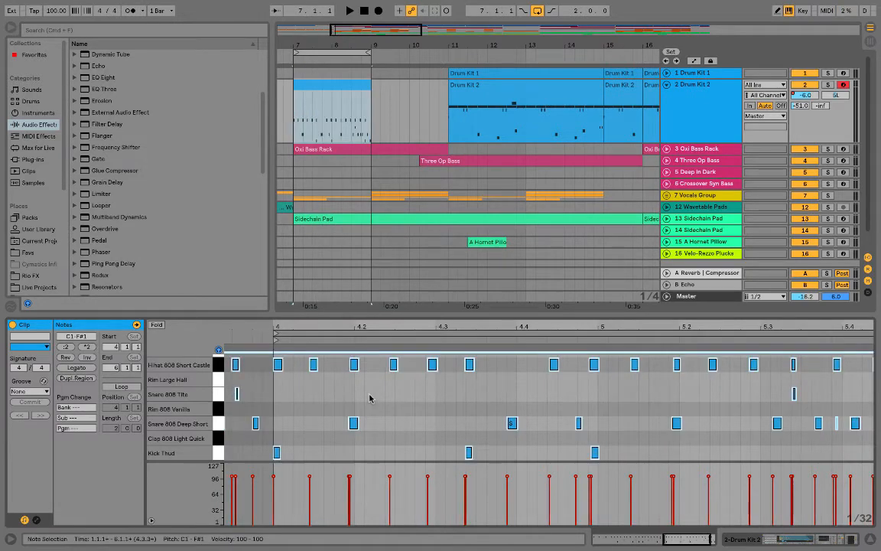
right_click(374, 395)
click(381, 316)
key(ctrl+u)
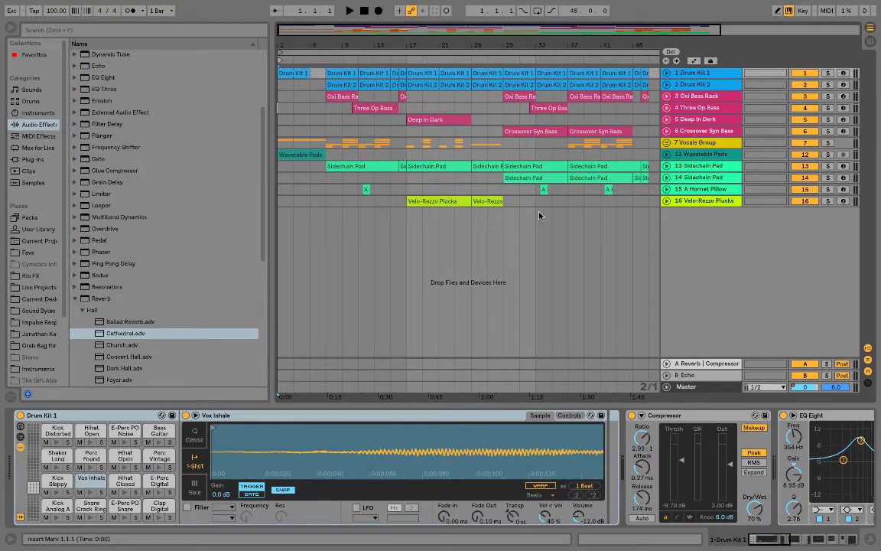
Step: Unfold the Oxi Bass Rack track, freeze it and flatten it to audio
click(666, 97)
right_click(700, 98)
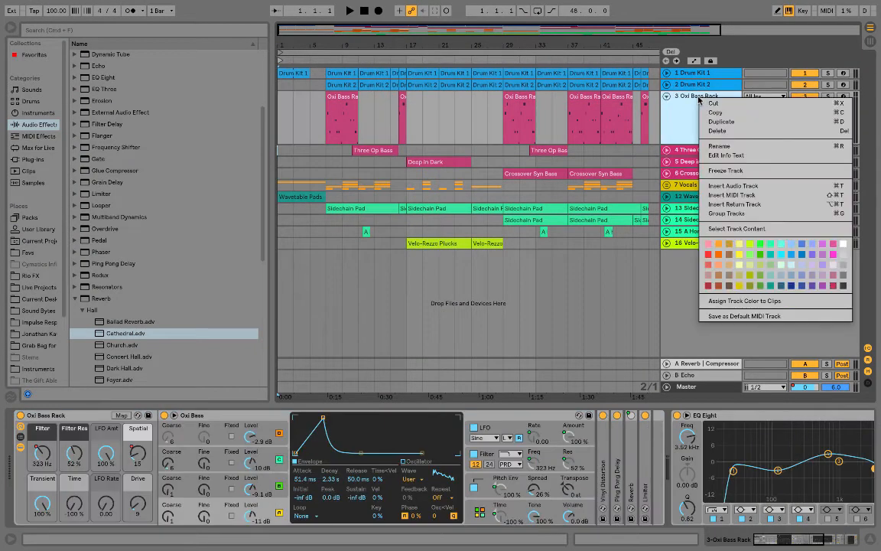
click(734, 173)
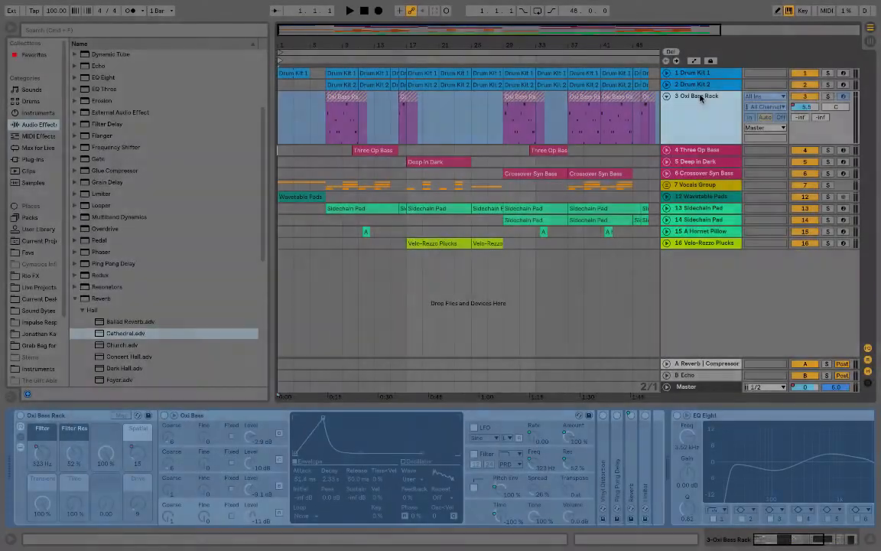
right_click(700, 96)
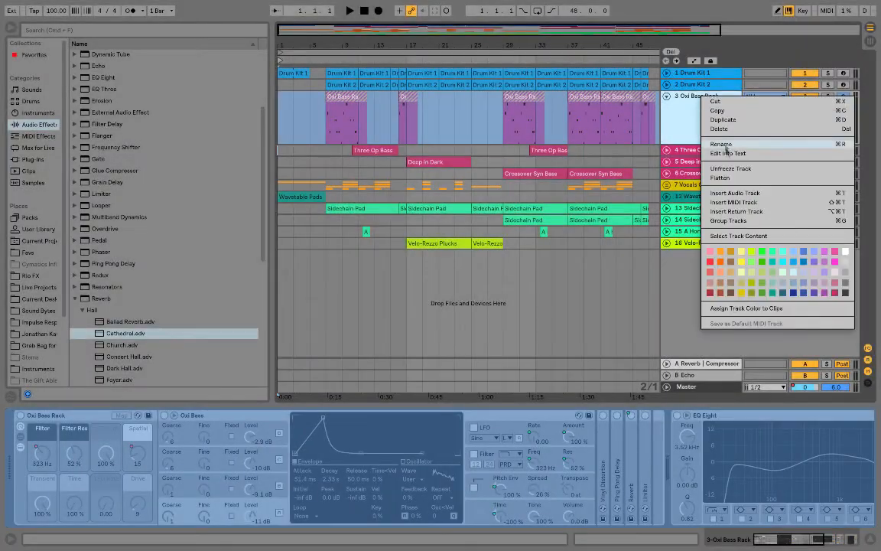
click(729, 177)
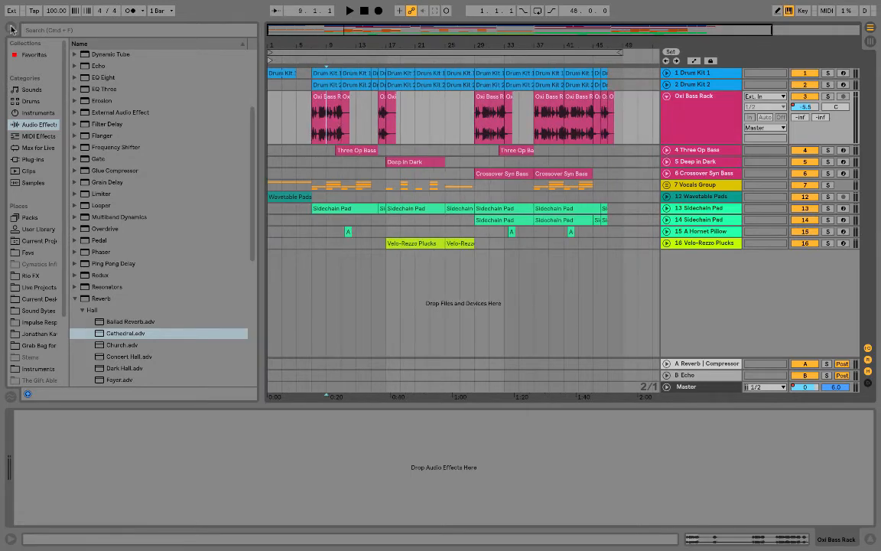
Step: Split the flattened Oxi Bass Rack audio into separate clips at 8.1.3 to 8.2.1 and at 9.1.4 to 9.3.1
click(11, 28)
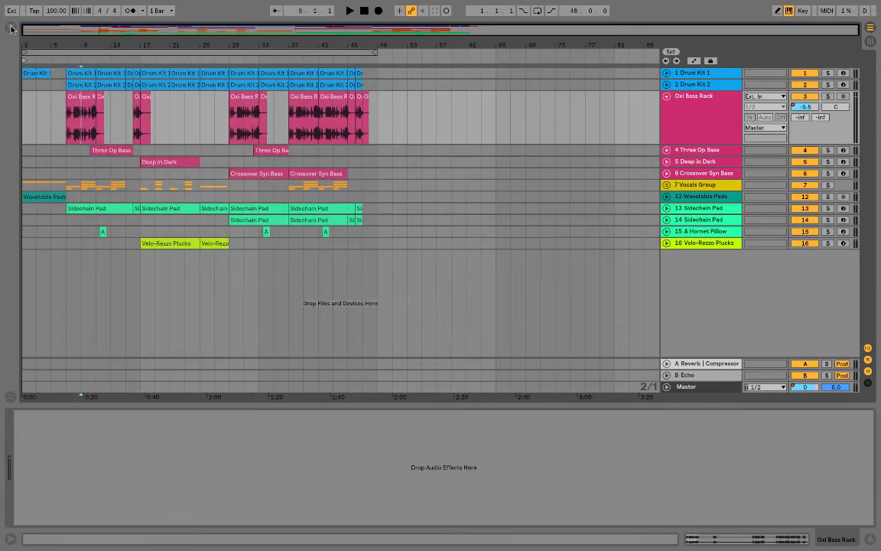
drag(81, 45, 91, 134)
click(125, 170)
scroll(103, 140, left, 4)
drag(177, 45, 179, 117)
drag(280, 128, 260, 131)
key(ctrl+e)
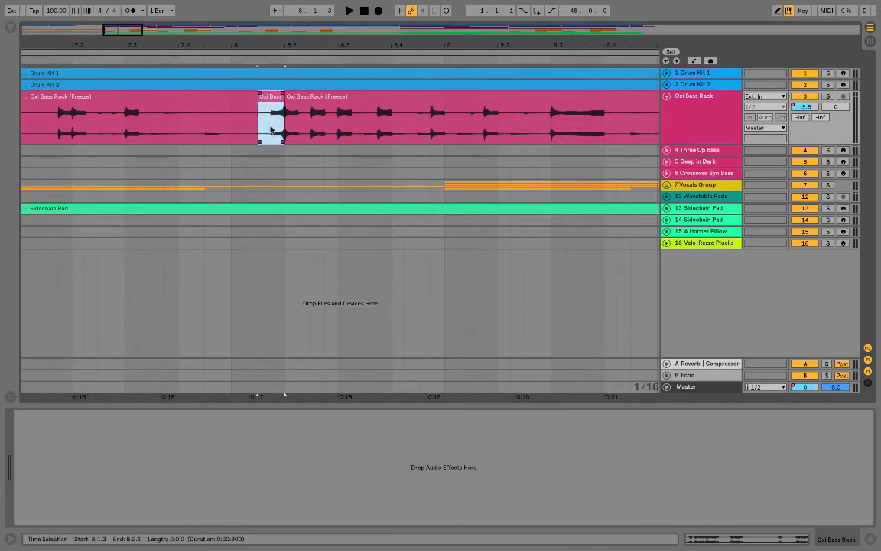
drag(550, 126, 482, 130)
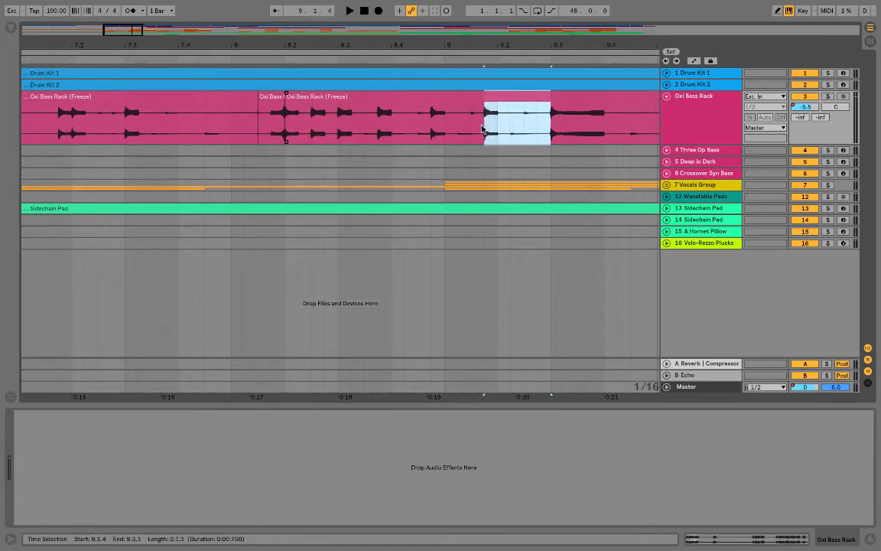
key(ctrl+e)
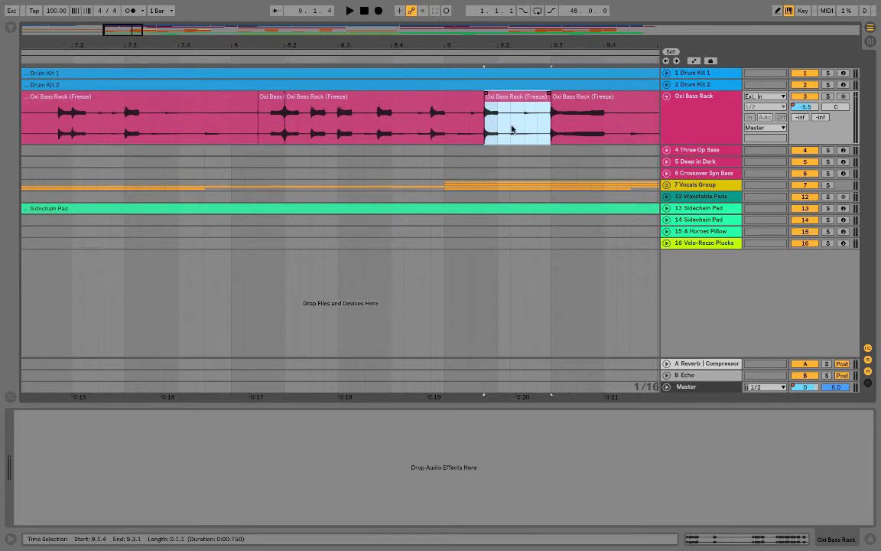
Step: Slide the audio inside the split Oxi Bass Rack clips and crossfade the short clip before 8.2 with the clip preceding it
key(alt+shift)
mouse_move(513, 130)
mouse_down()
mouse_move(451, 134)
mouse_move(531, 137)
mouse_move(506, 137)
mouse_move(520, 119)
mouse_up()
click(289, 116)
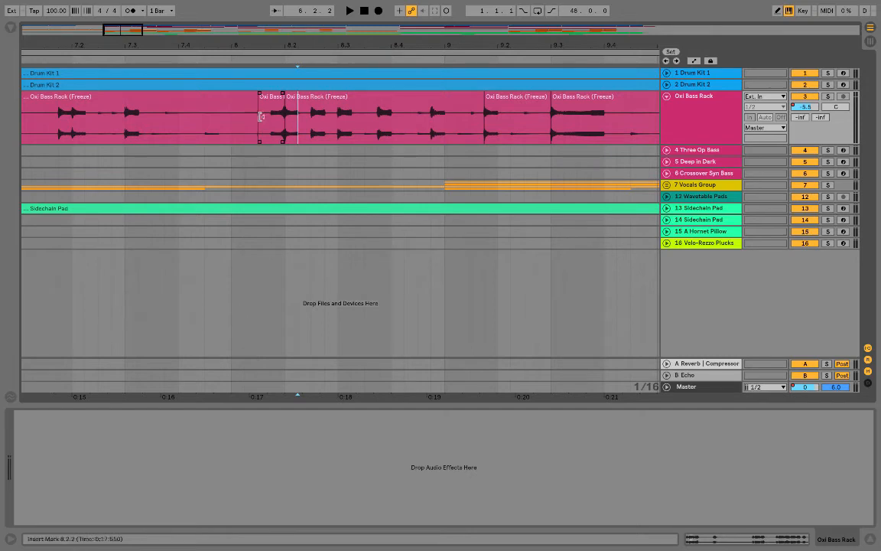
mouse_move(261, 116)
mouse_down()
mouse_move(144, 131)
mouse_move(216, 130)
mouse_move(196, 126)
mouse_move(218, 123)
mouse_move(188, 114)
mouse_move(268, 95)
mouse_up()
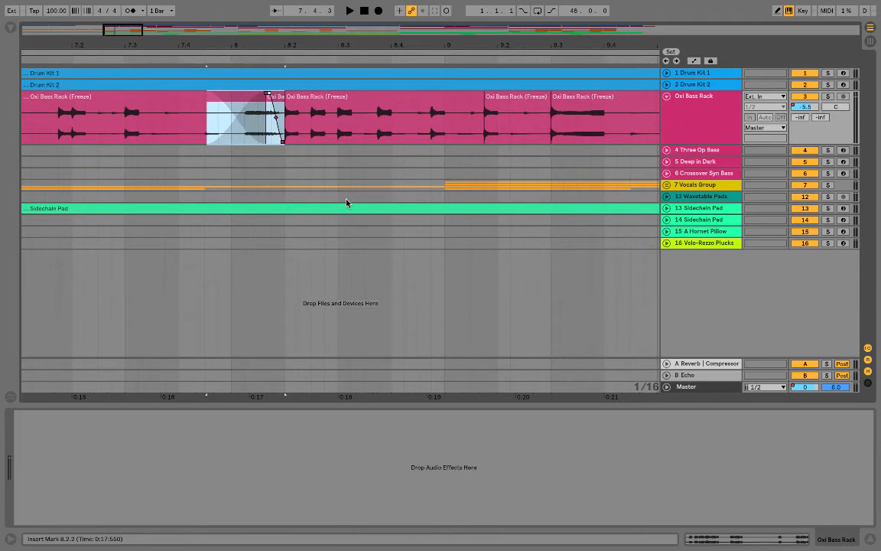
Step: Repeat the sixteenth-note bass hit at 8.3.1 on Oxi Bass Rack five times in a row up to 8.4.3
drag(353, 128, 338, 128)
key(super+d)
key(super+d)
key(super+d)
key(super+d)
key(super+d)
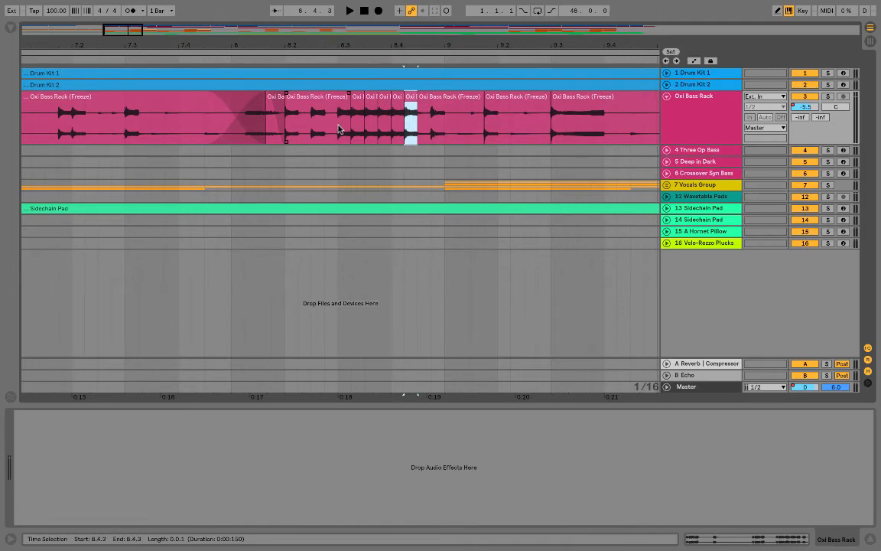
Step: Repeat the sixteenth-note bass hit at 42.1.3 on Oxi Bass Rack seven times in a row up to 42.3.3
scroll(338, 128, right, 15)
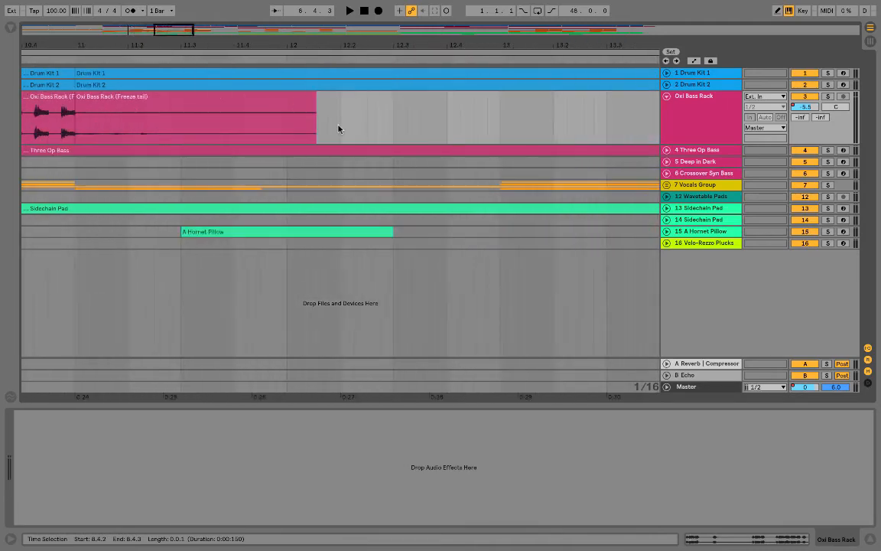
scroll(340, 130, left, 15)
drag(257, 45, 500, 74)
scroll(521, 124, right, 5)
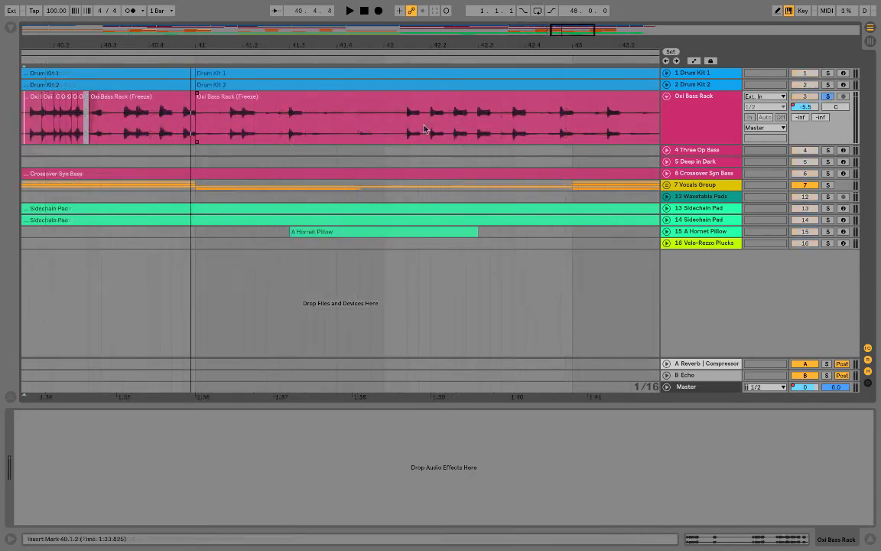
drag(423, 129, 411, 130)
key(super+d)
key(super+d)
key(super+d)
key(super+d)
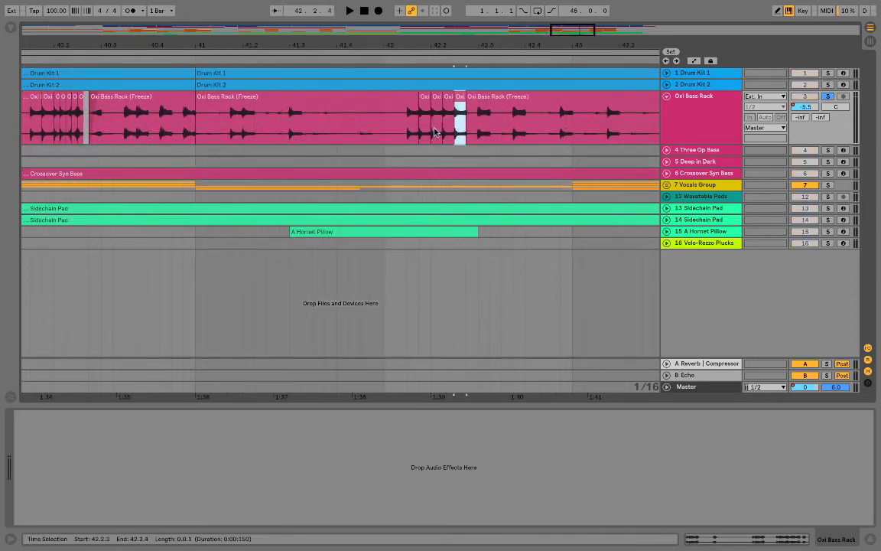
key(super+d)
key(super+d)
key(super+d)
Step: Reverse the repeated bass slices at 42.2.2 and 42.2.4, and delete the slice from 42.2.1 to 42.2.2
click(450, 94)
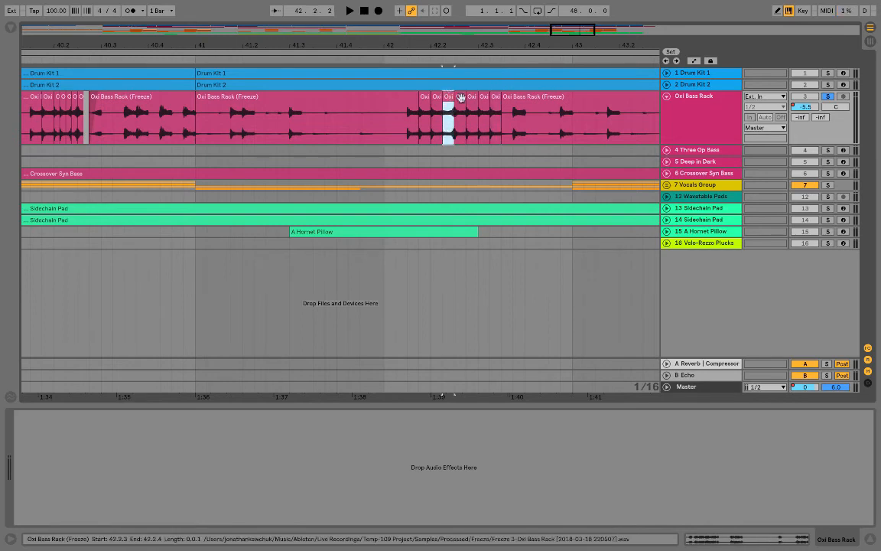
click(472, 99)
drag(468, 42, 390, 99)
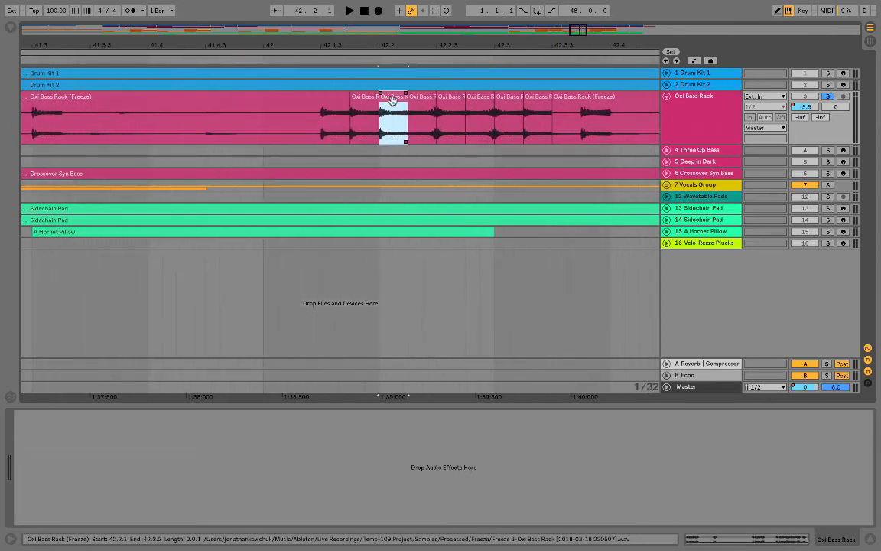
key(Delete)
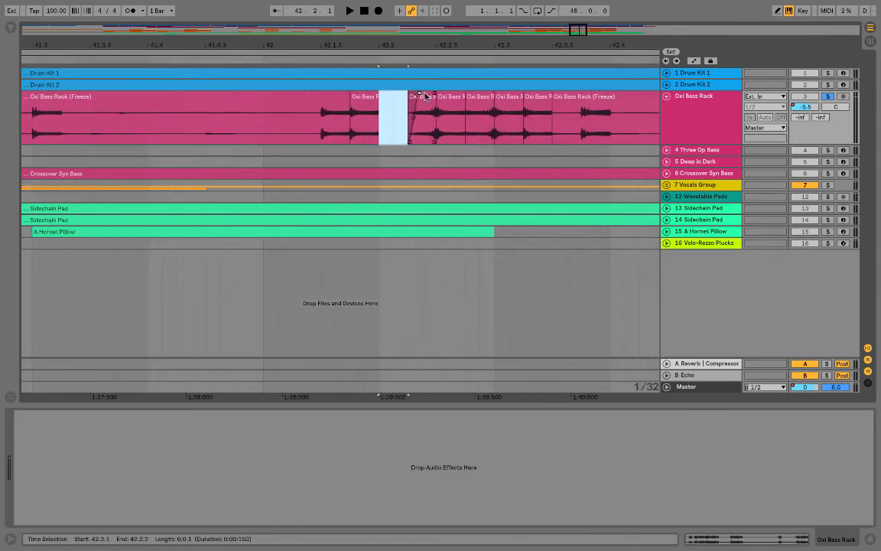
Step: Split off the Oxi Bass Rack audio from 42.3.4 to 42.4.1 as its own clip
click(538, 114)
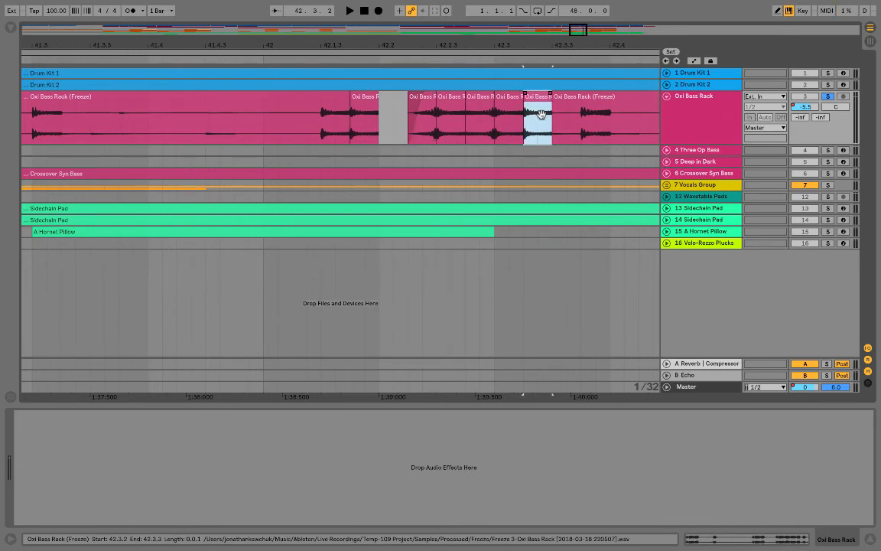
drag(537, 120, 430, 125)
scroll(602, 122, right, 5)
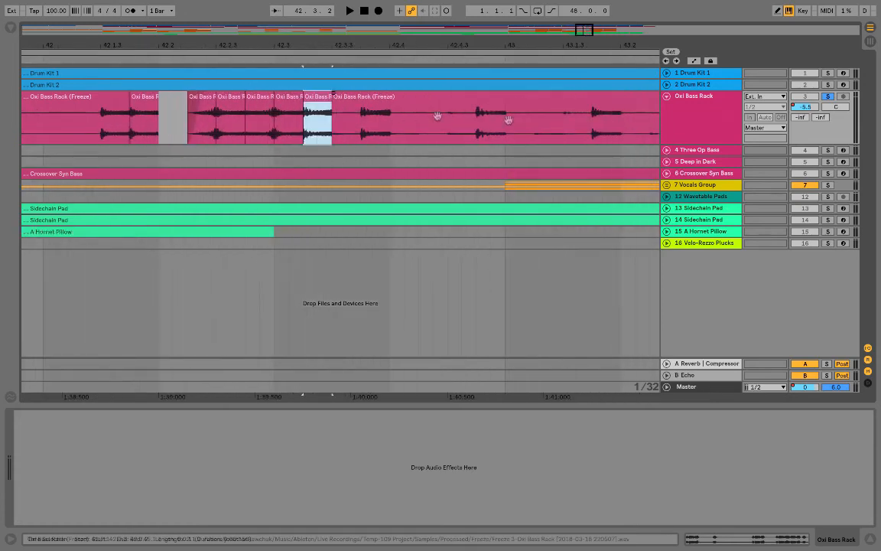
drag(389, 127, 384, 127)
key(super+e)
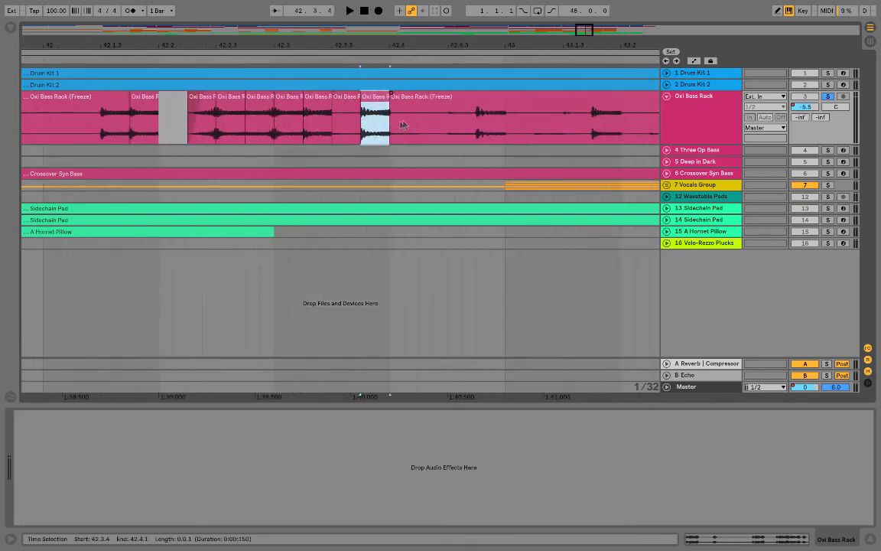
Step: Move the Oxi Bass Rack clip starting at 42.4.1 later by five 1/32-note grid steps
alt+shift+click(410, 115)
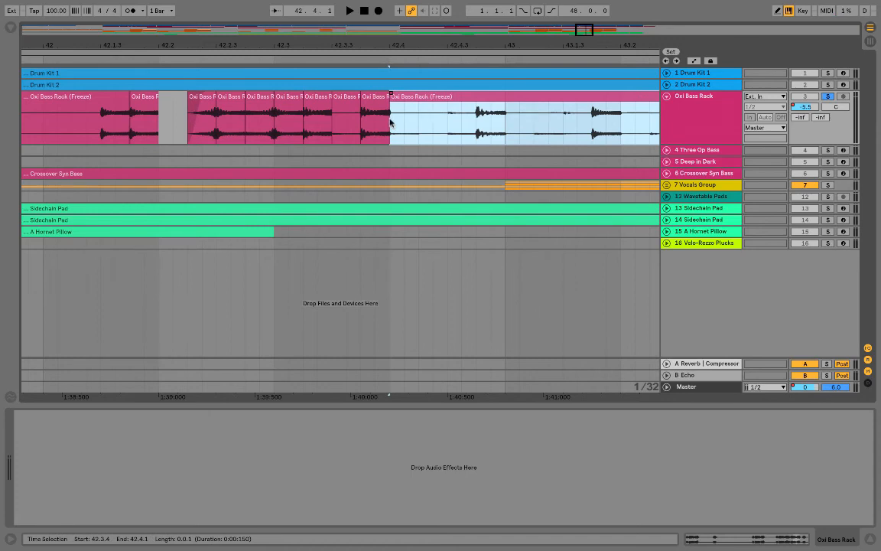
key(Right)
key(Right)
key(Right)
key(Right)
key(Right)
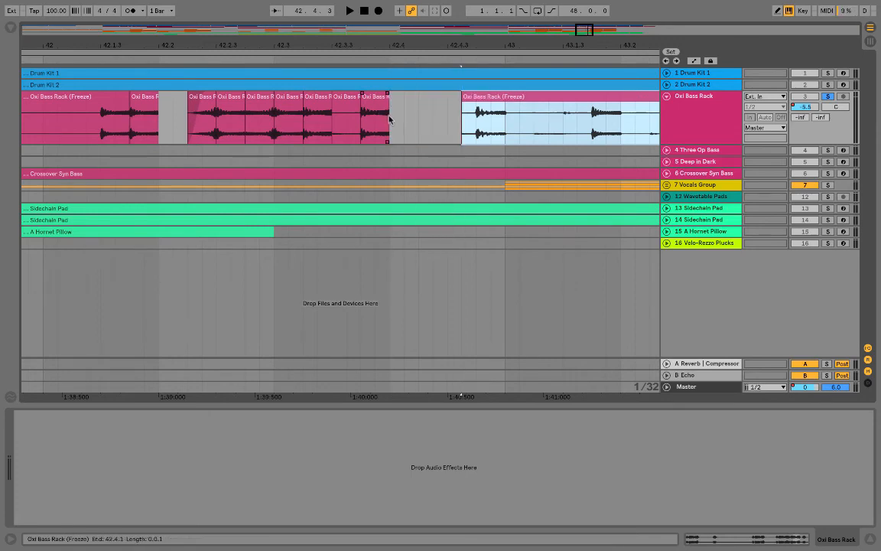
Step: Stretch the clip starting at 42.3.4 into the empty space after it and delete a 1/32-note piece within 42.4
mouse_move(390, 118)
mouse_down()
mouse_move(457, 122)
mouse_move(415, 125)
mouse_up()
key(Delete)
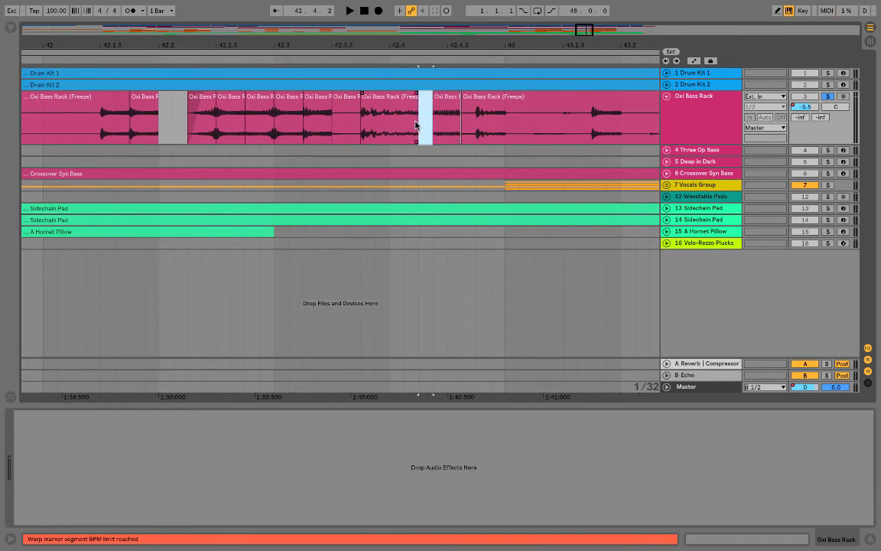
Step: Play back the edited Oxi Bass Rack slices from 42.1.1 and stop after the edited section
scroll(373, 127, left, 3)
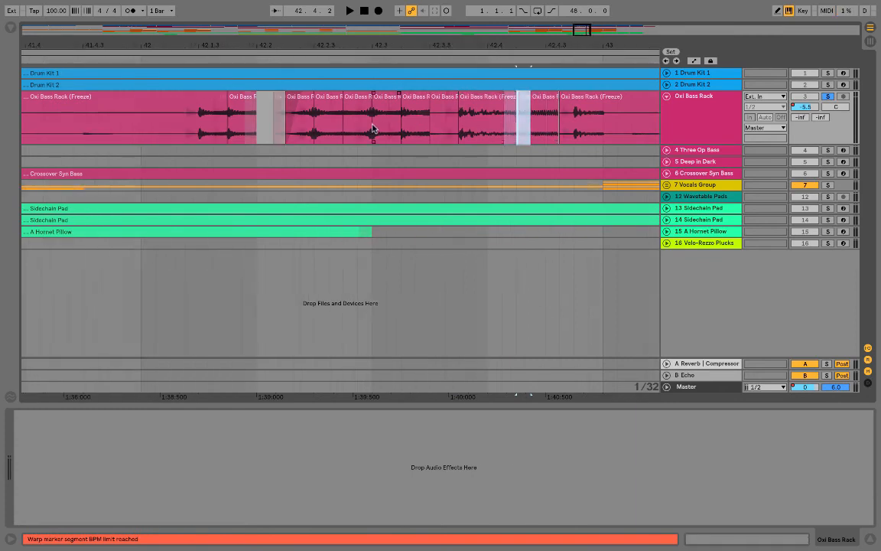
click(197, 107)
click(154, 121)
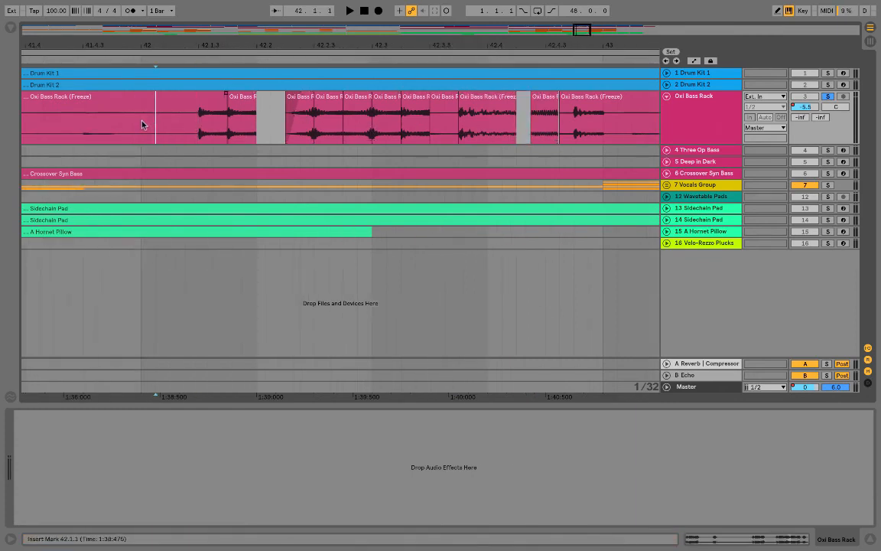
key(space)
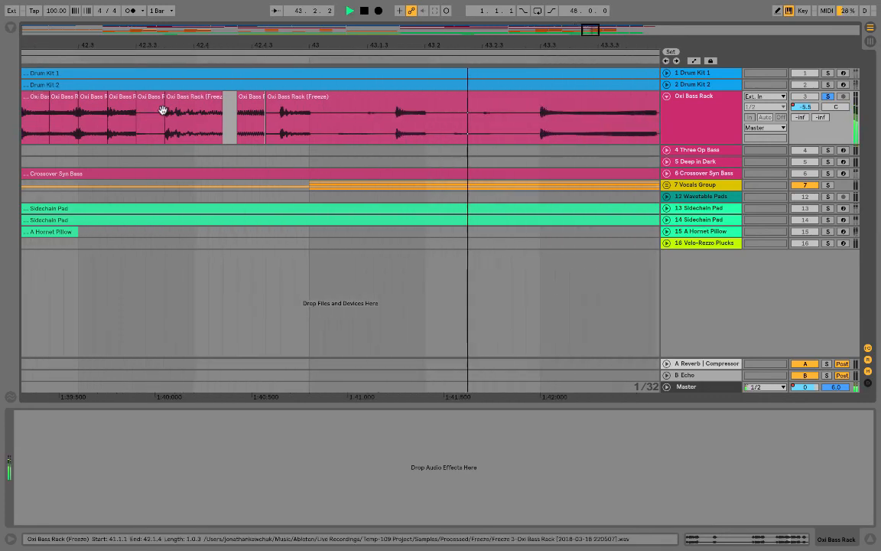
scroll(169, 108, left, 3)
click(133, 108)
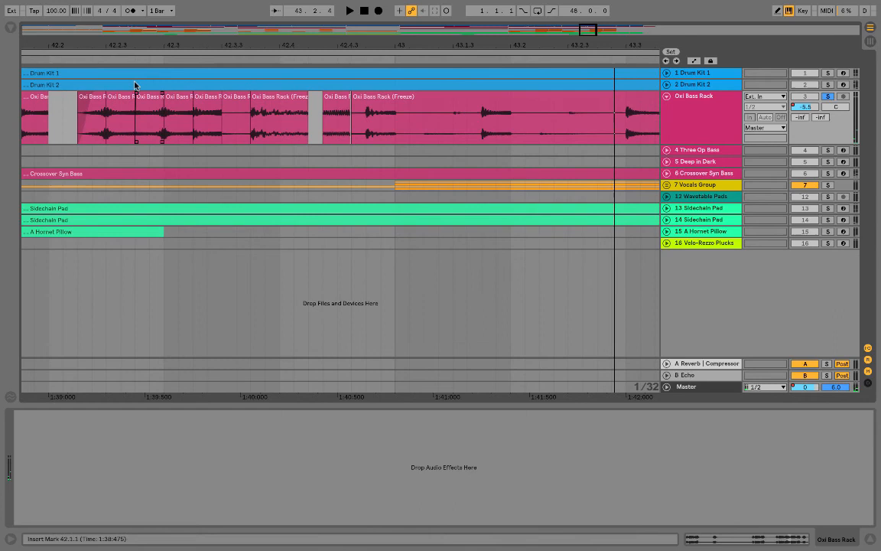
Step: Repeat the 1/32-note section straddling 42.3 seven times in a row and delete two of the resulting tiny slices around 42.3.3
drag(132, 45, 132, 69)
drag(173, 130, 197, 129)
key(ctrl+d)
key(ctrl+d)
key(ctrl+d)
key(ctrl+d)
key(ctrl+d)
key(ctrl+d)
key(ctrl+d)
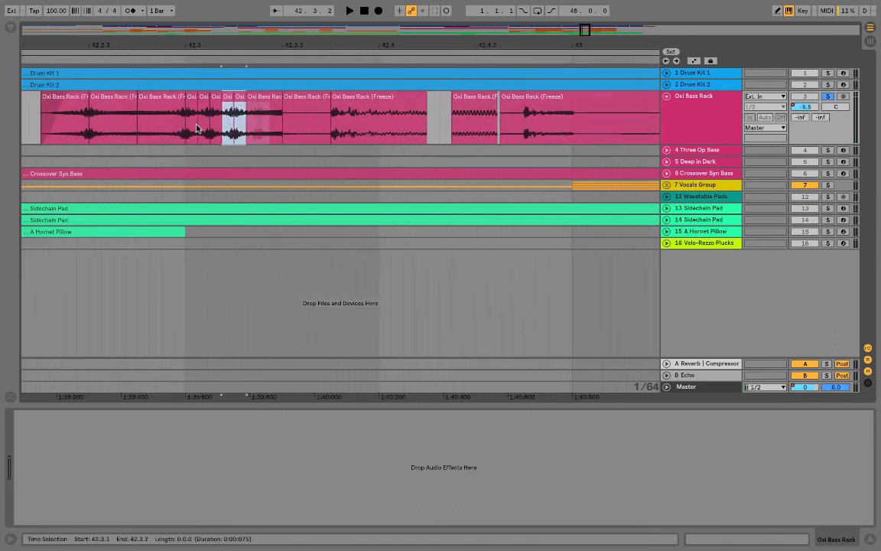
click(274, 96)
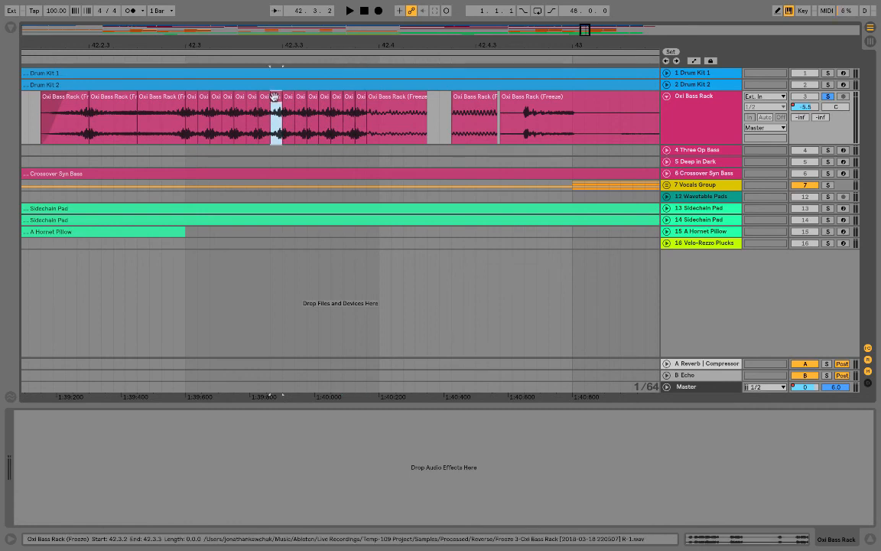
drag(280, 105, 315, 105)
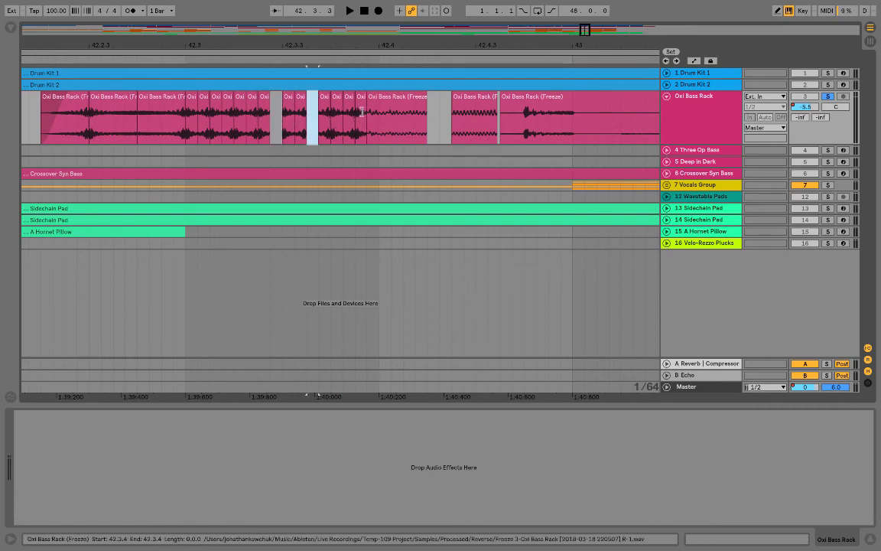
Step: Split the Oxi Bass Rack audio at 43.1.1, reverse the clip from 42.4.3 to the split, and play back the edits
click(514, 114)
click(578, 121)
key(super+e)
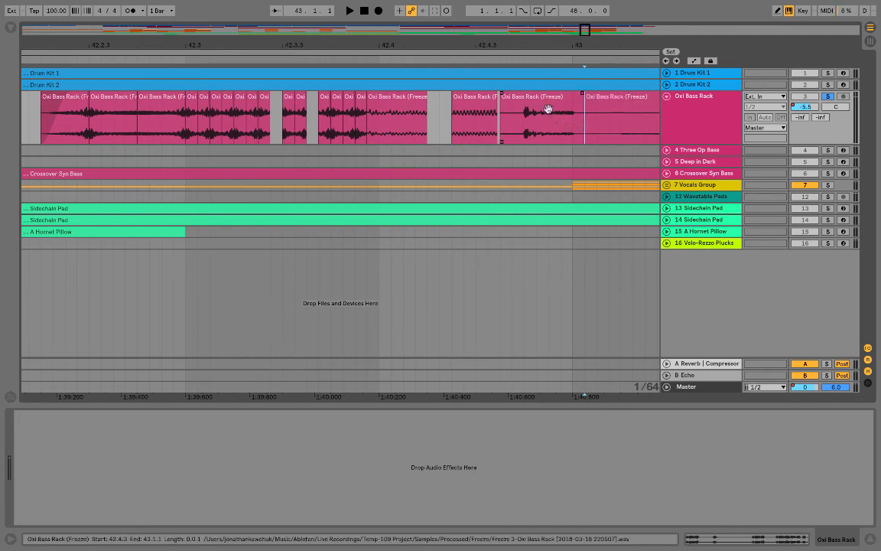
click(549, 110)
key(r)
click(154, 120)
key(space)
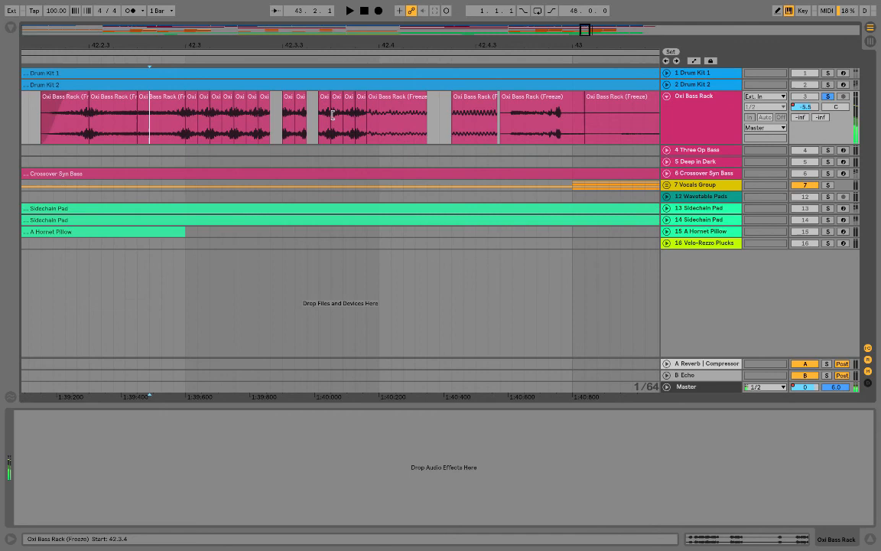
Step: Extend the end of the Oxi Bass Rack clip starting at 42.1.4 over the following slices past 42.4, and play from 42.1.3
scroll(195, 184, left, 5)
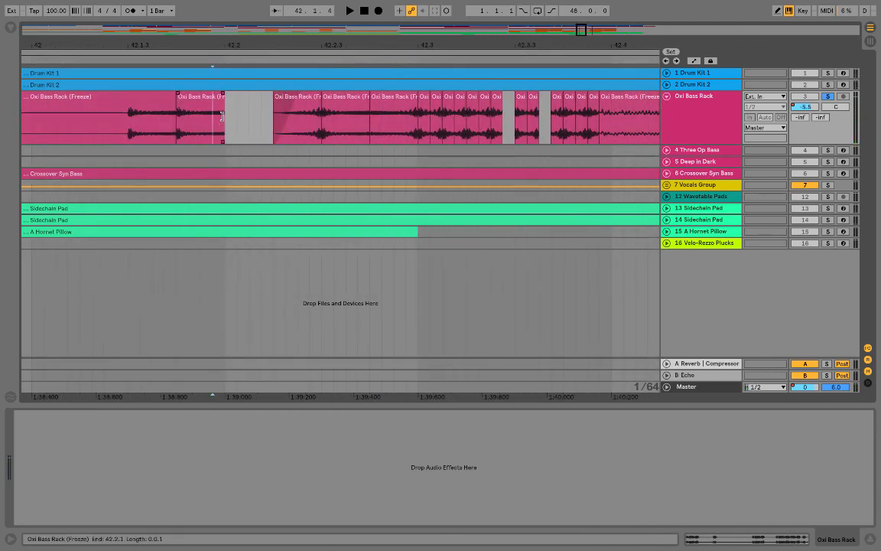
drag(224, 119, 479, 118)
drag(738, 101, 758, 103)
click(142, 123)
key(space)
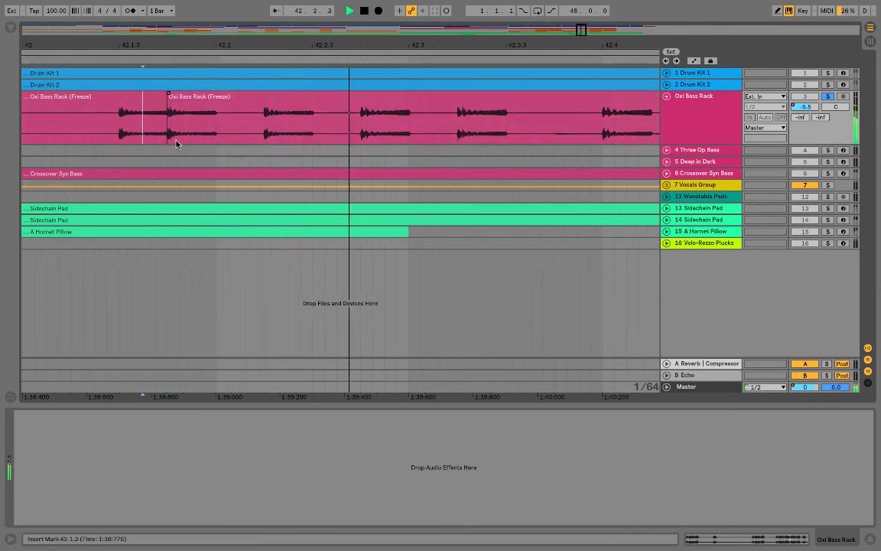